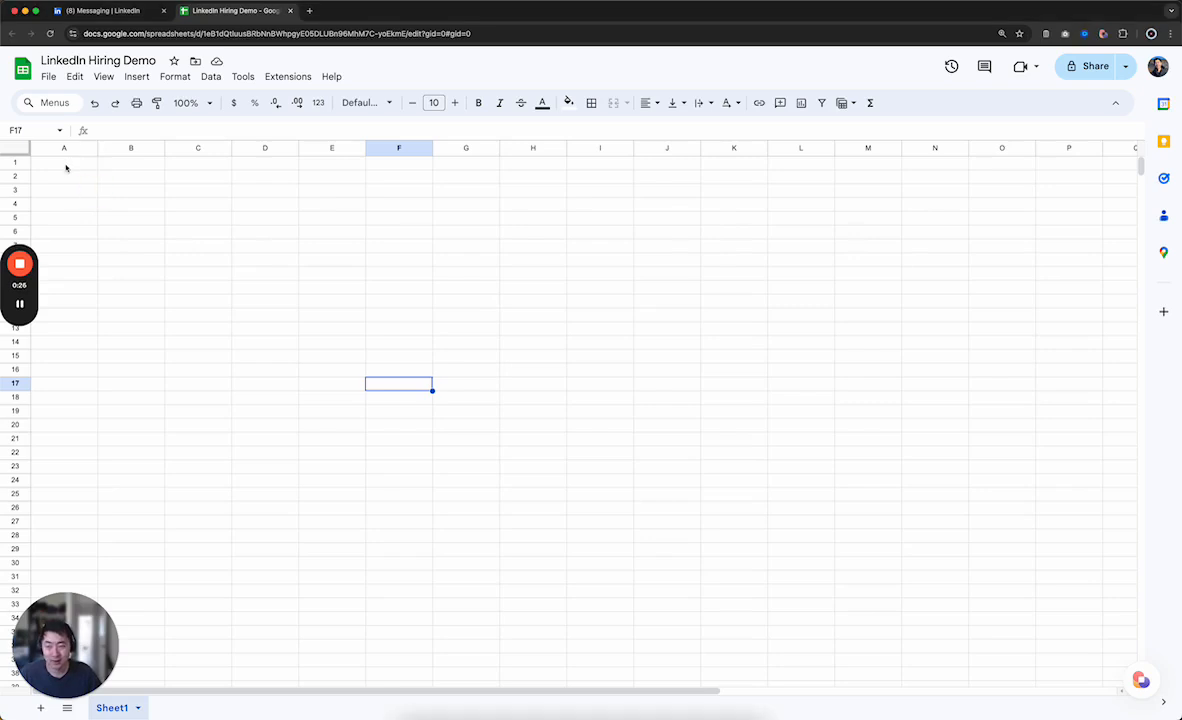
Switch to LinkedIn messaging and run Bardeen's "Export LinkedIn contact and message to Google Sheets" playbook with a maximum of 5 messages
left_click(66, 164)
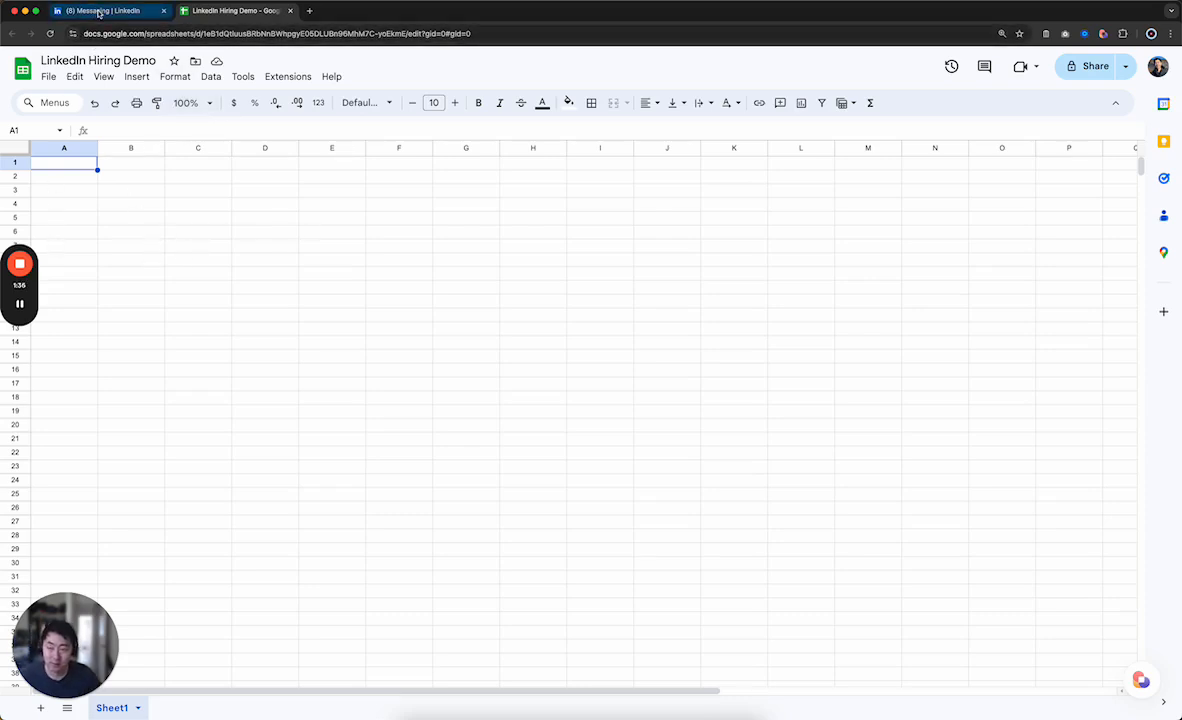
left_click(98, 12)
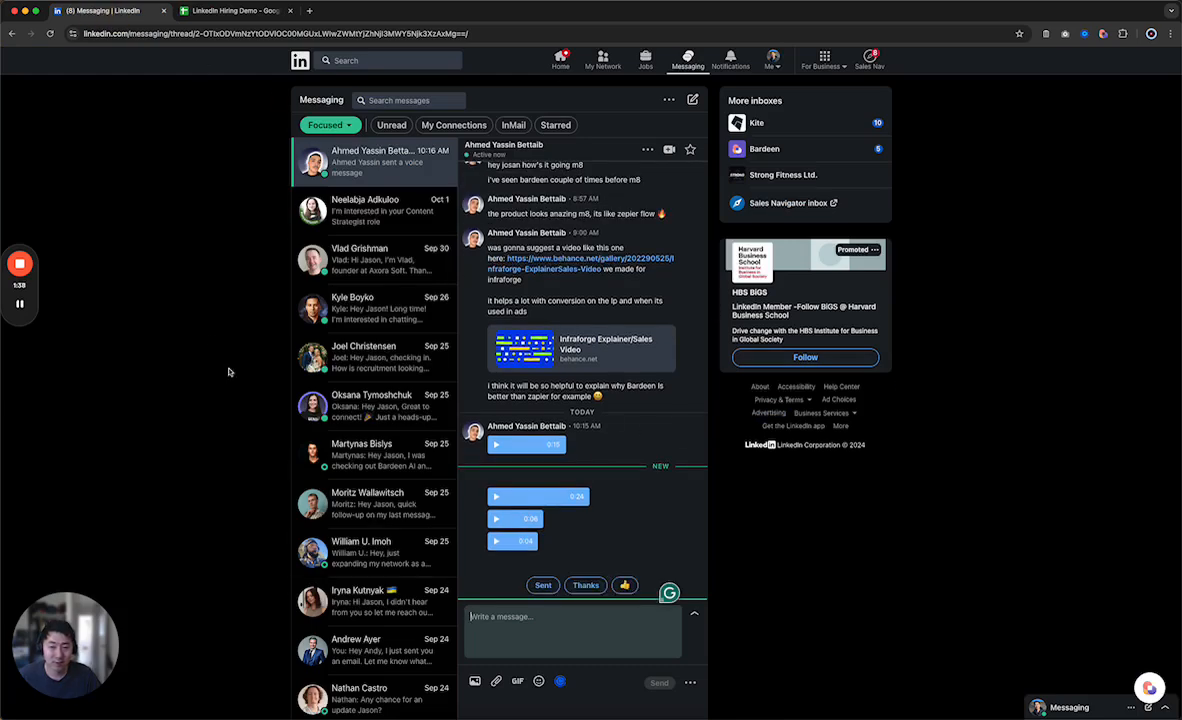
left_click(1103, 34)
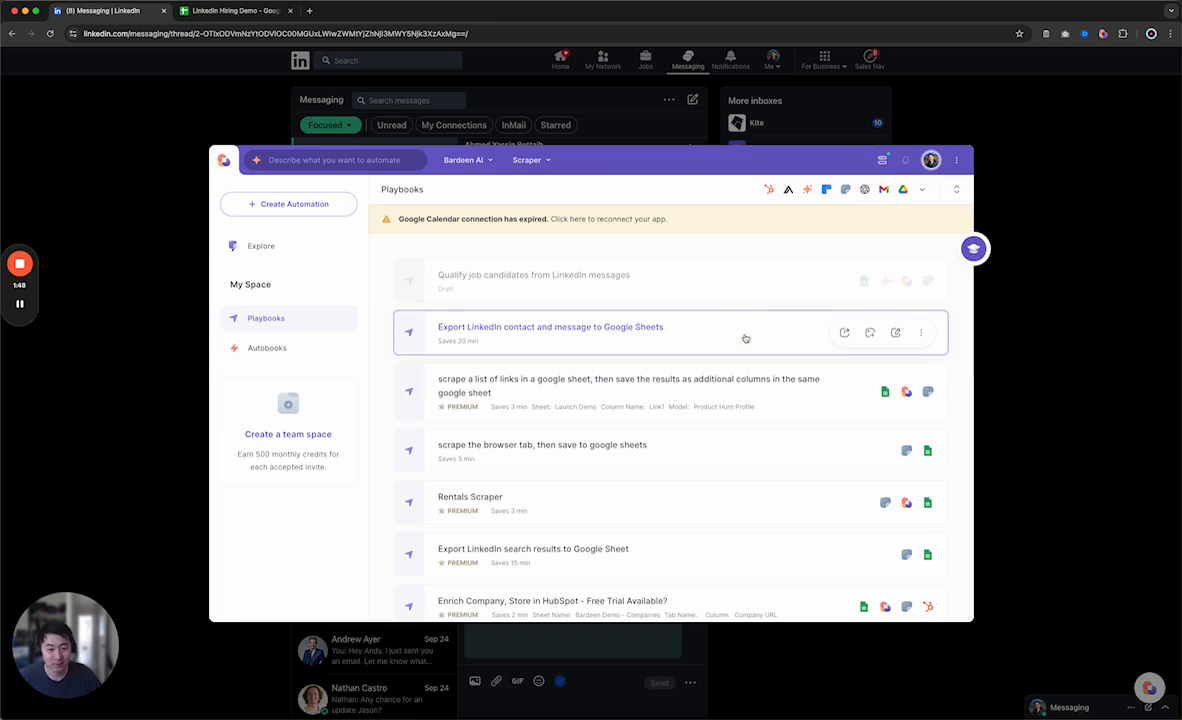
left_click(745, 338)
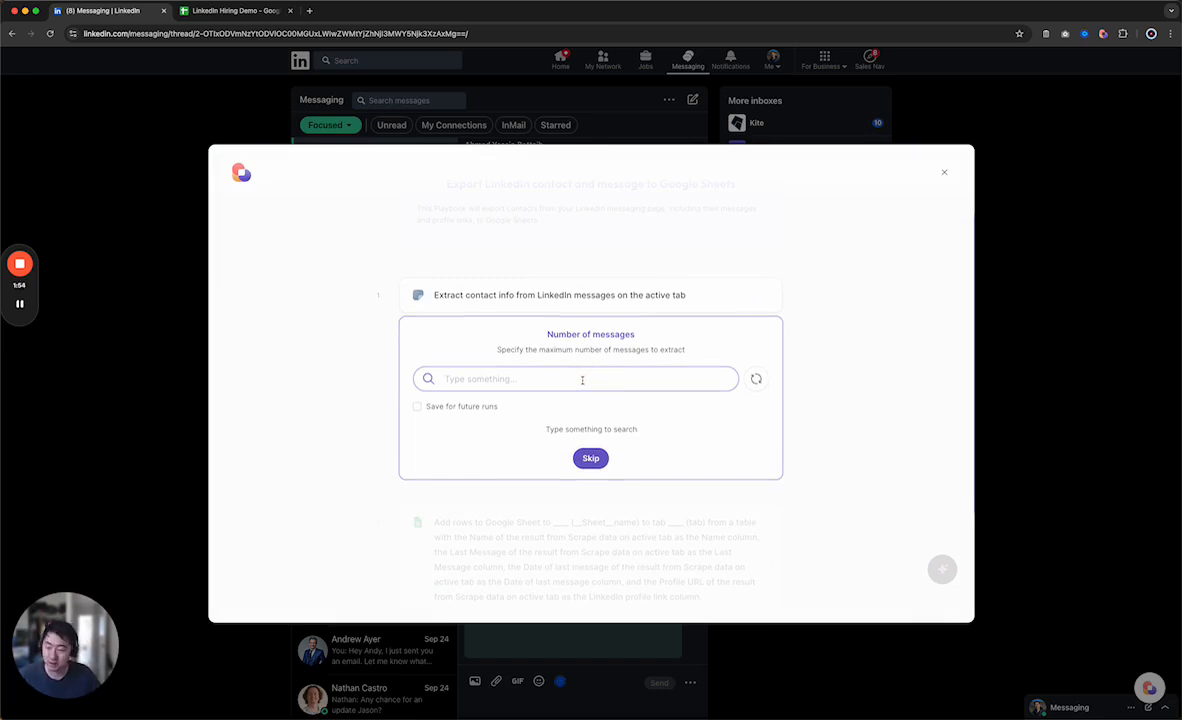
type("5")
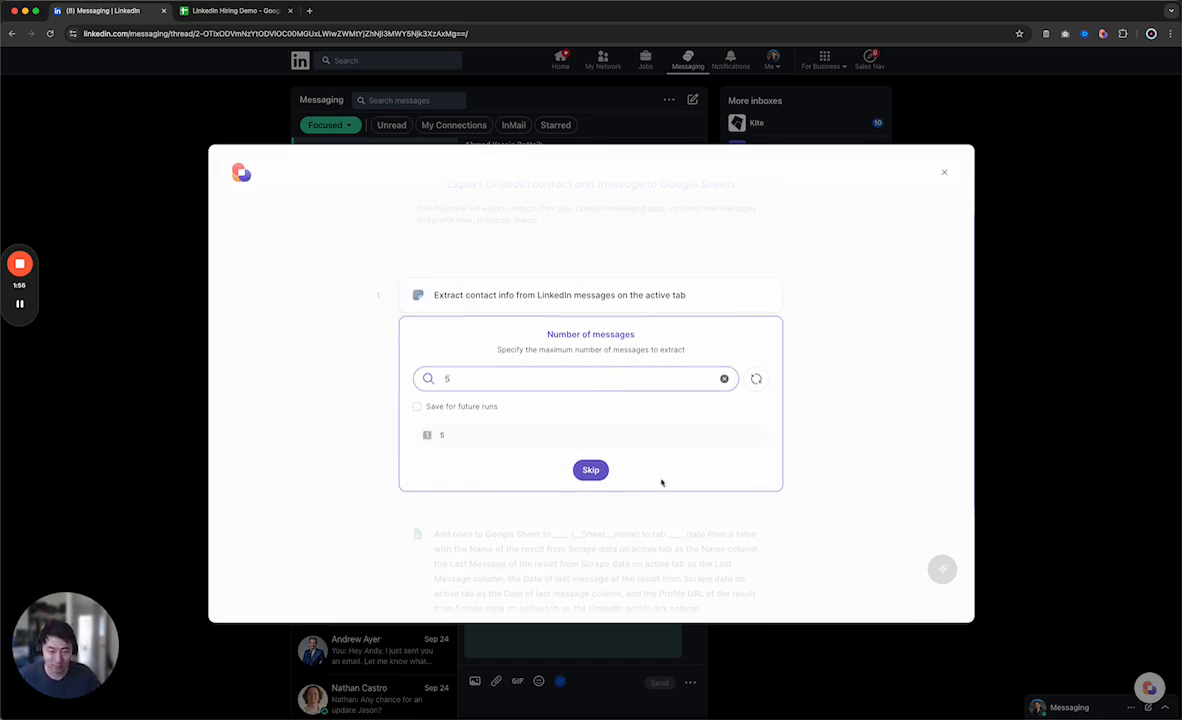
left_click(519, 431)
left_click(597, 440)
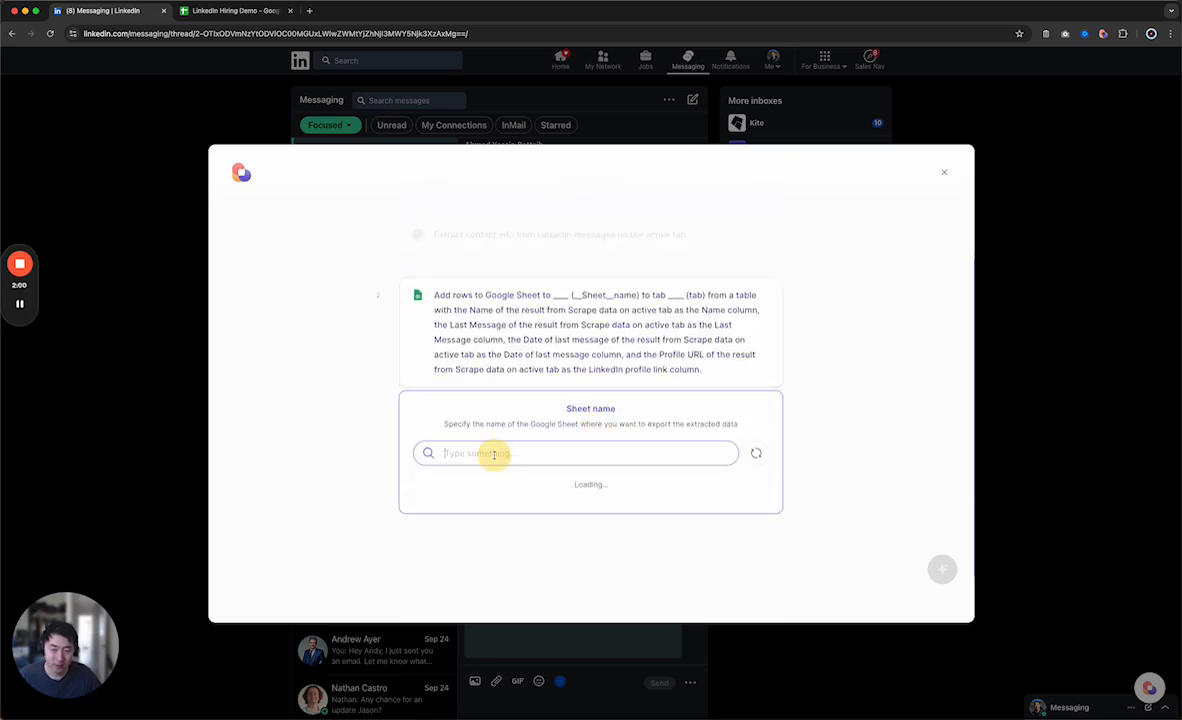
Find the Google Sheet "LinkedIn Hiring Demo" and set it as the destination for the exported data
type("linkedin")
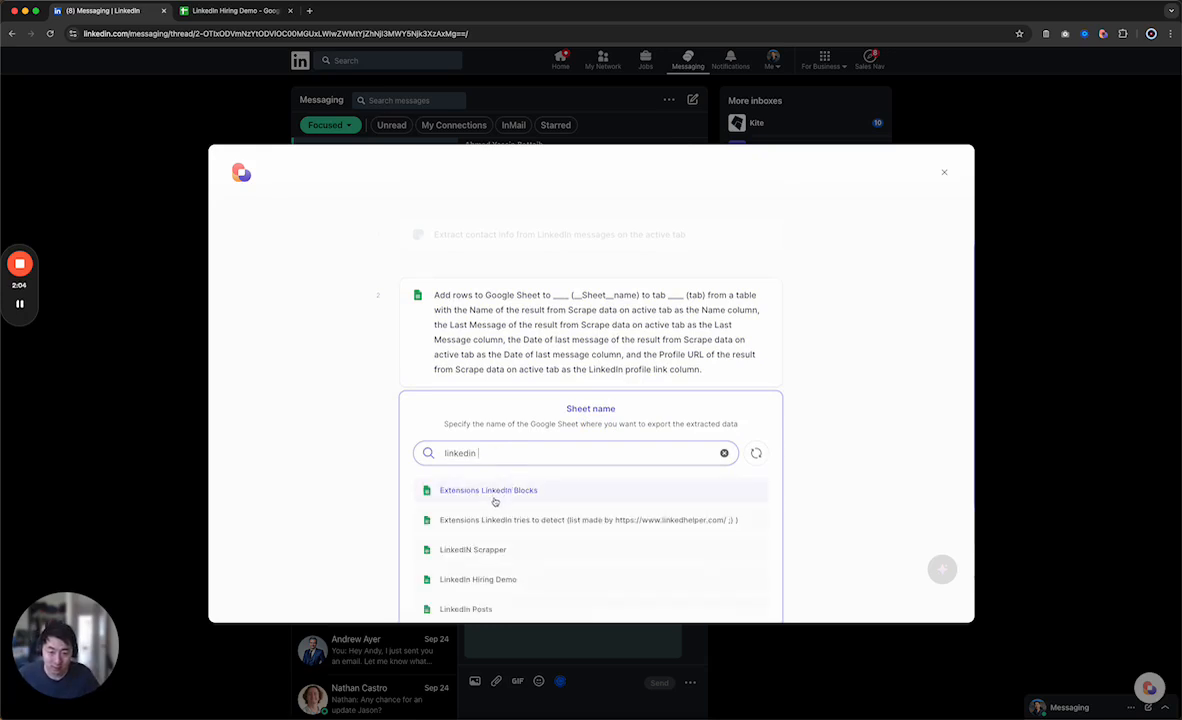
type(" hiring")
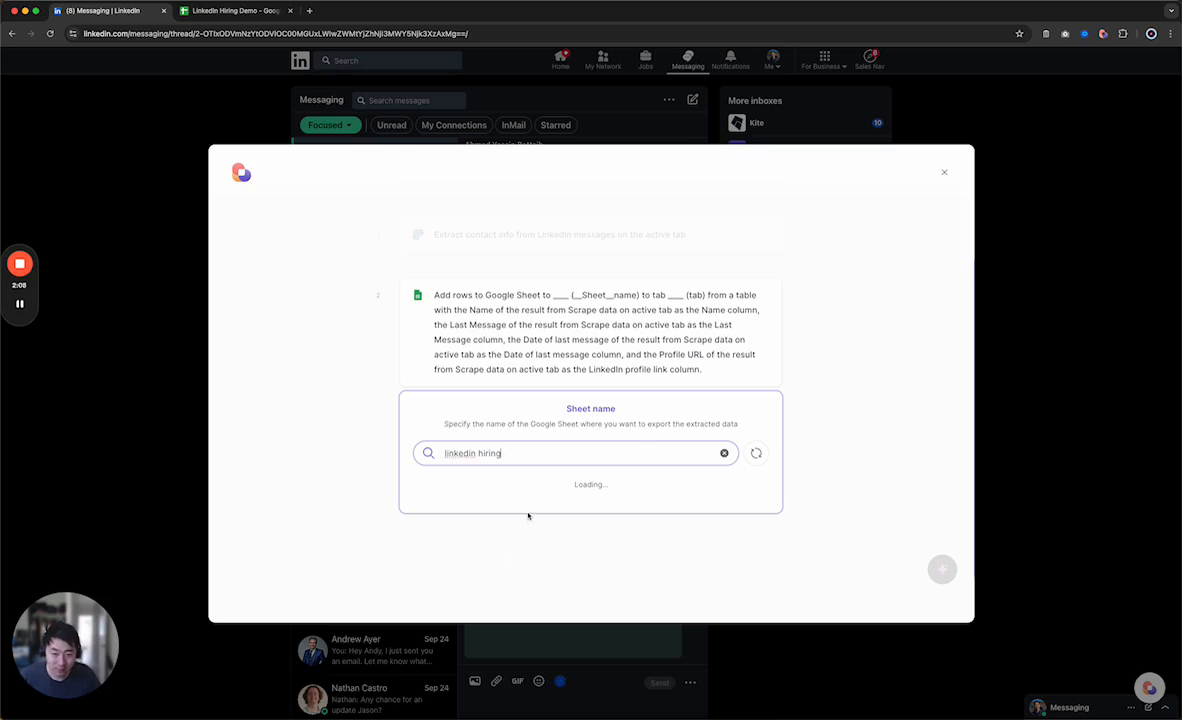
left_click(501, 490)
left_click(591, 512)
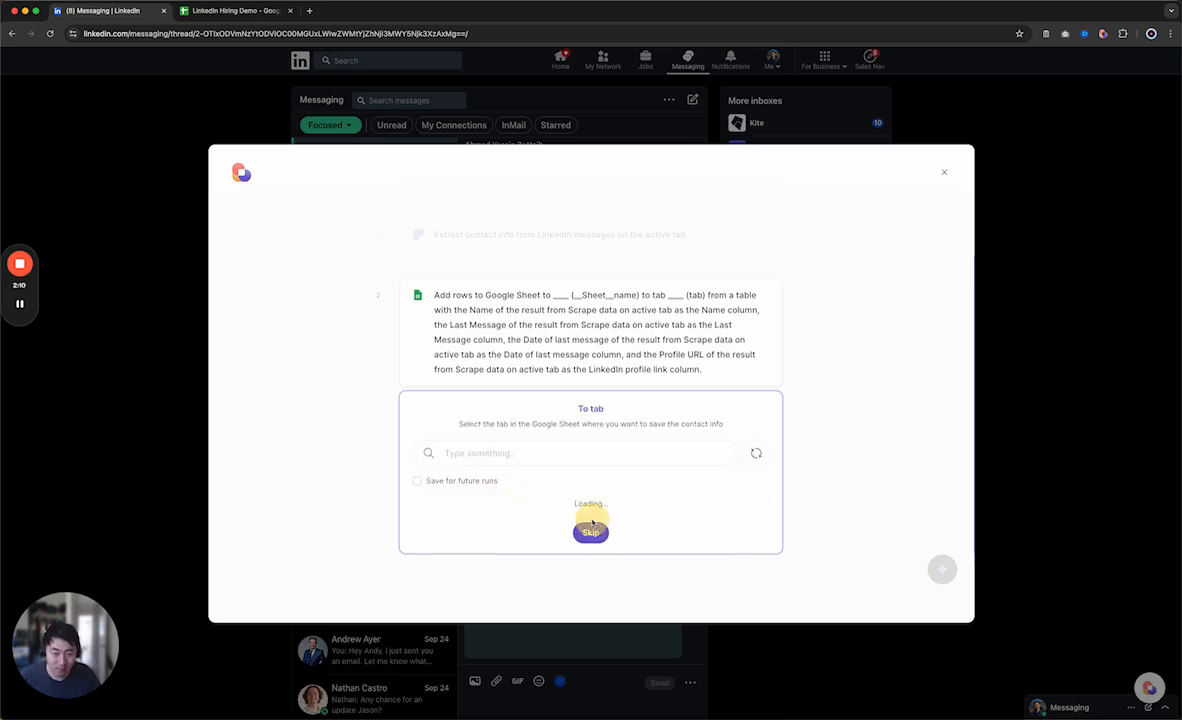
Save the contacts to the Sheet1 tab and accept the new-column mapping for name, last message, date and profile link
left_click(530, 453)
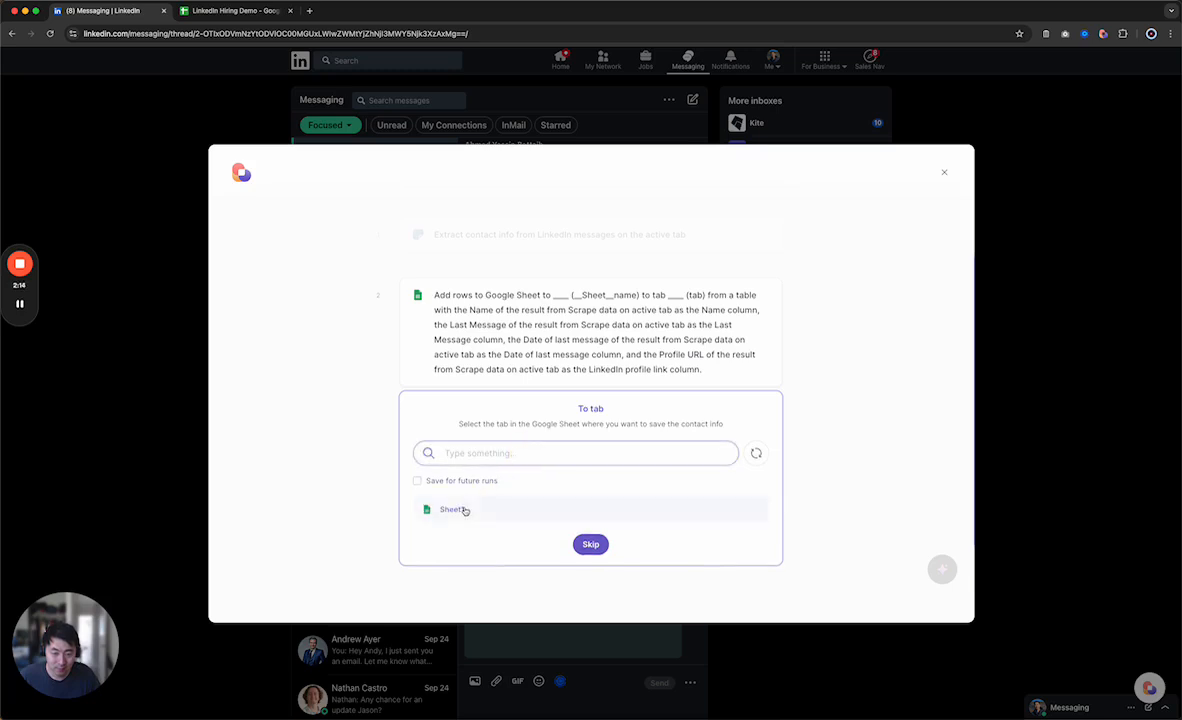
left_click(468, 506)
left_click(591, 514)
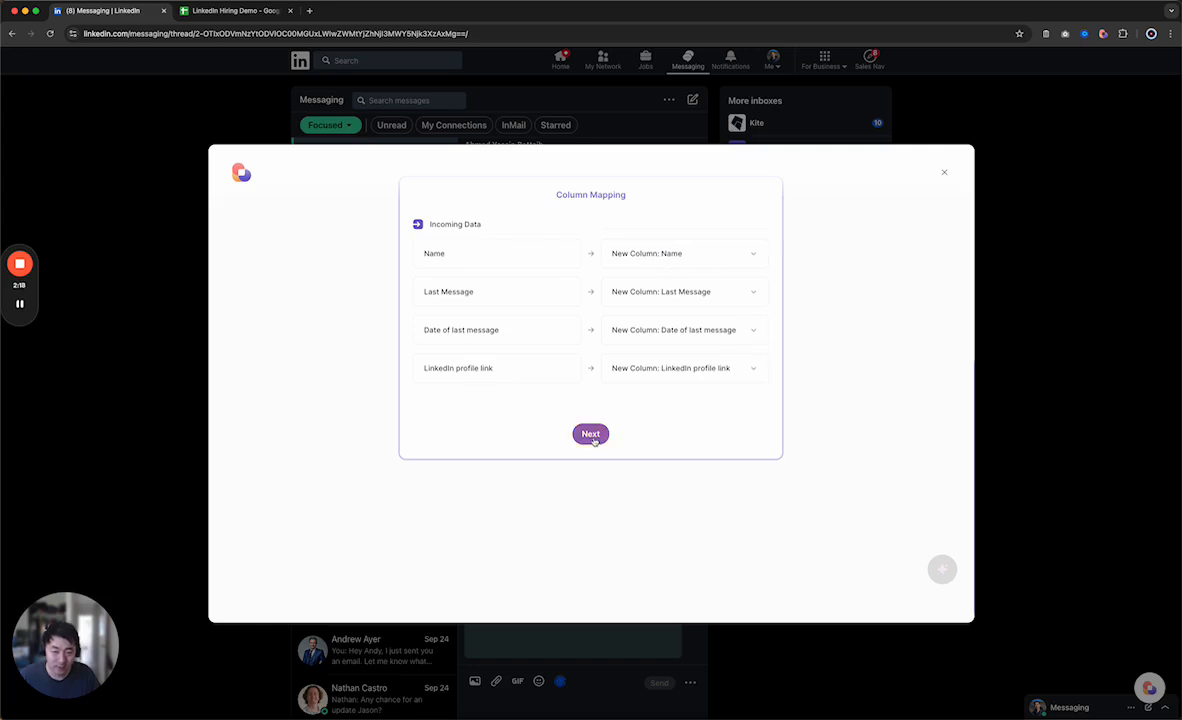
left_click(600, 438)
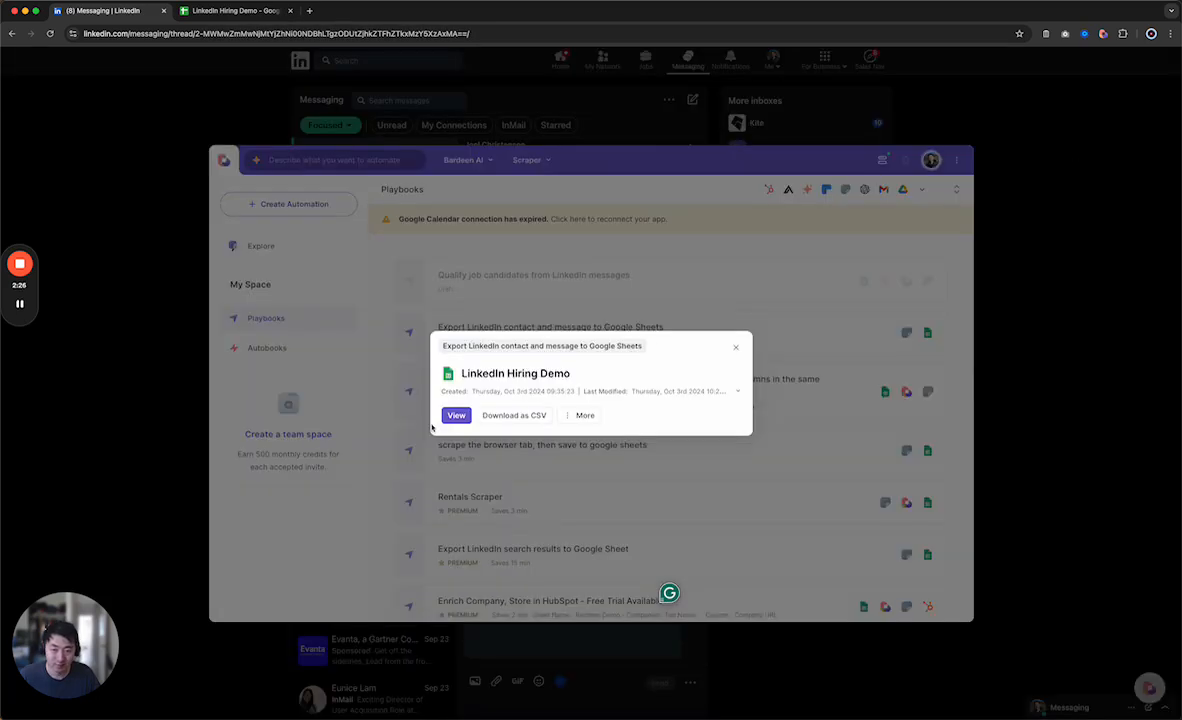
Review the exported contacts and messages in the LinkedIn Hiring Demo sheet, and dismiss the export result on the LinkedIn page
left_click(212, 11)
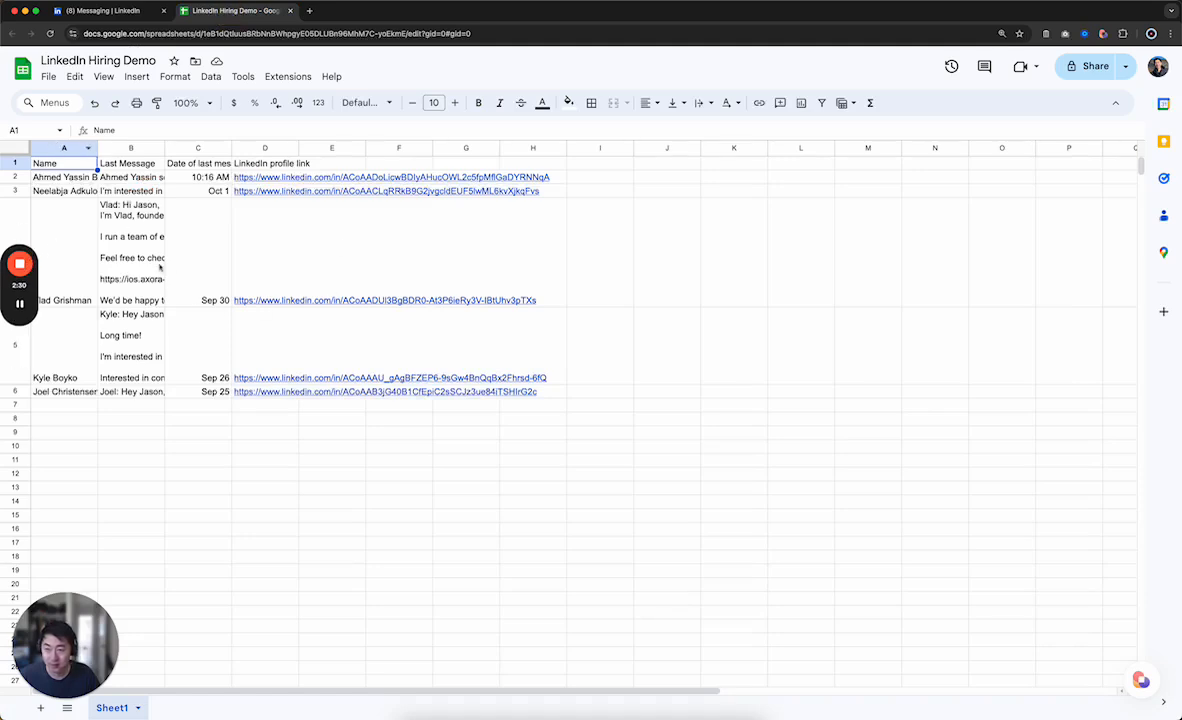
left_click_drag(470, 392, 290, 390)
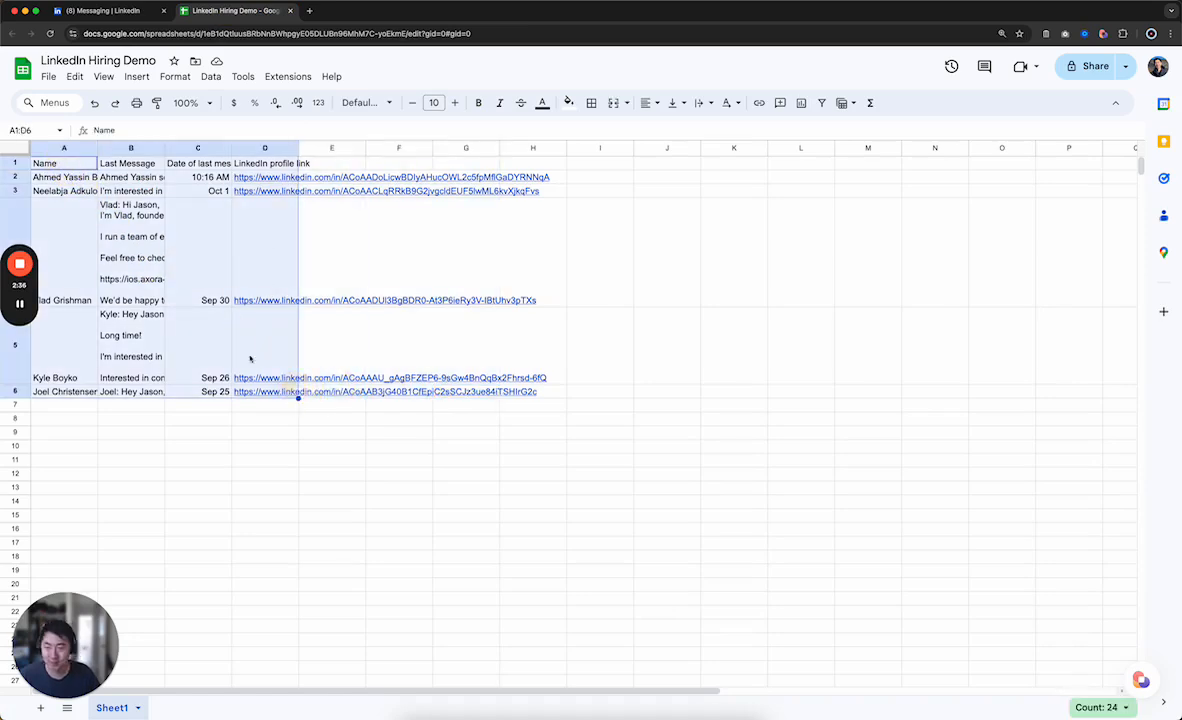
left_click(140, 231)
left_click(131, 177)
left_click(117, 318)
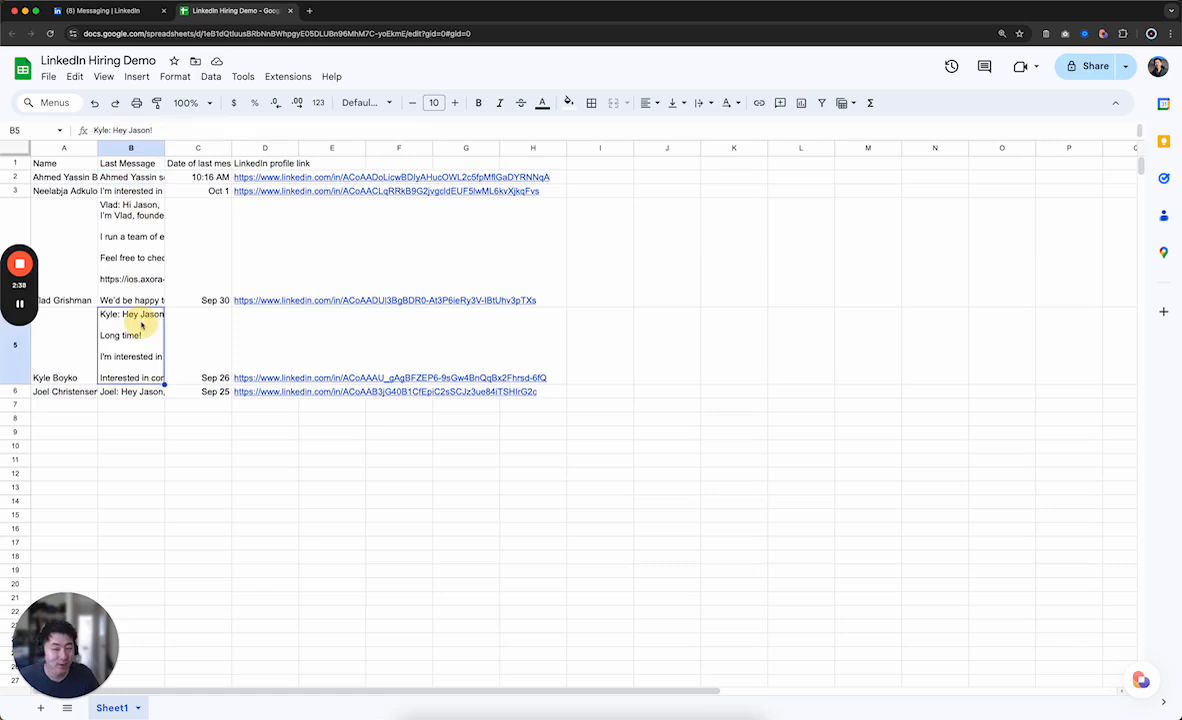
left_click(125, 394)
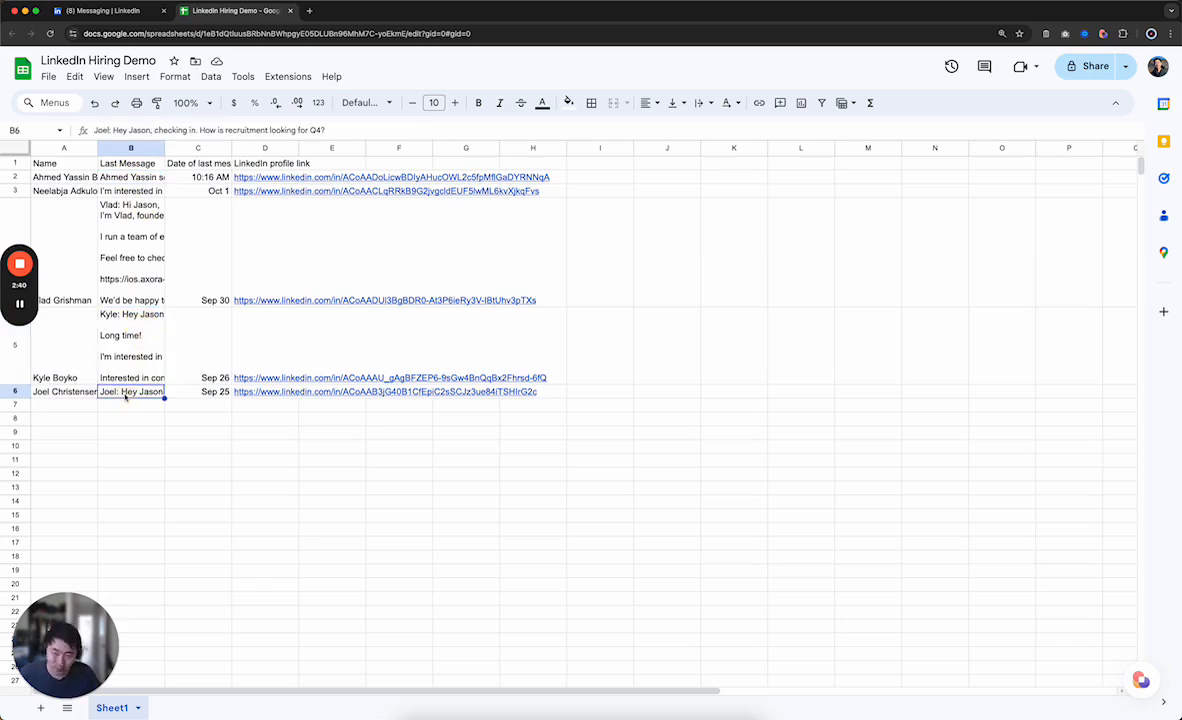
key("ctrl+shift+Tab")
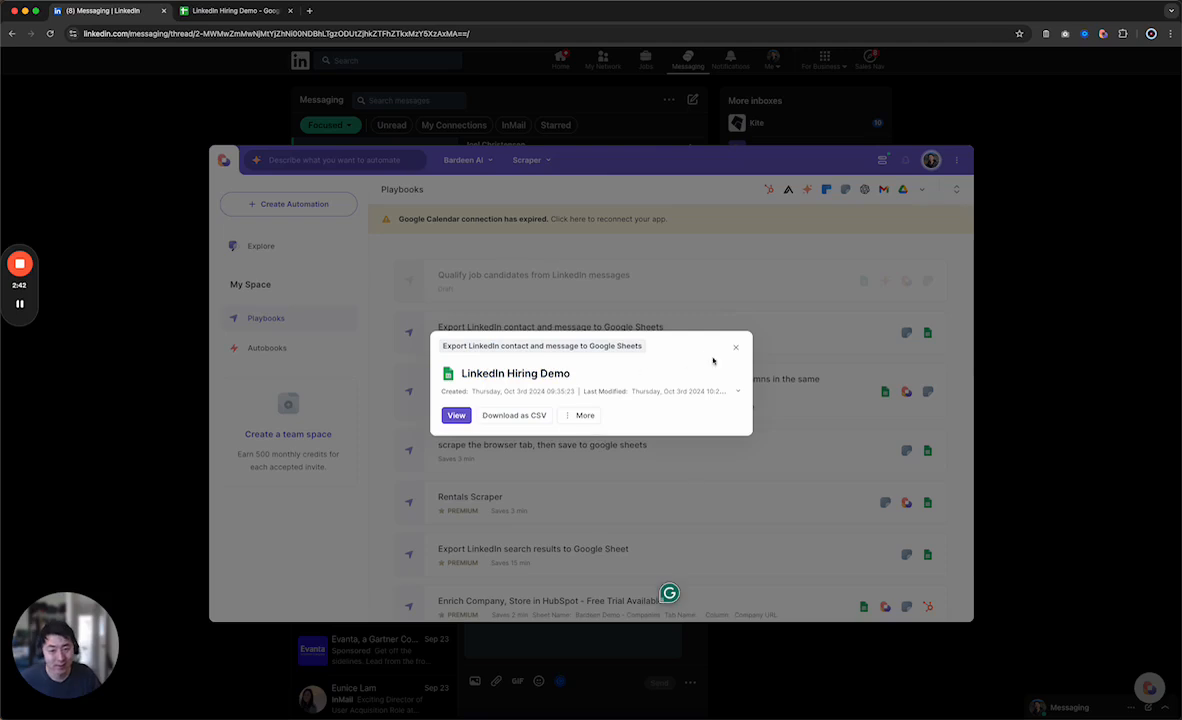
left_click(738, 348)
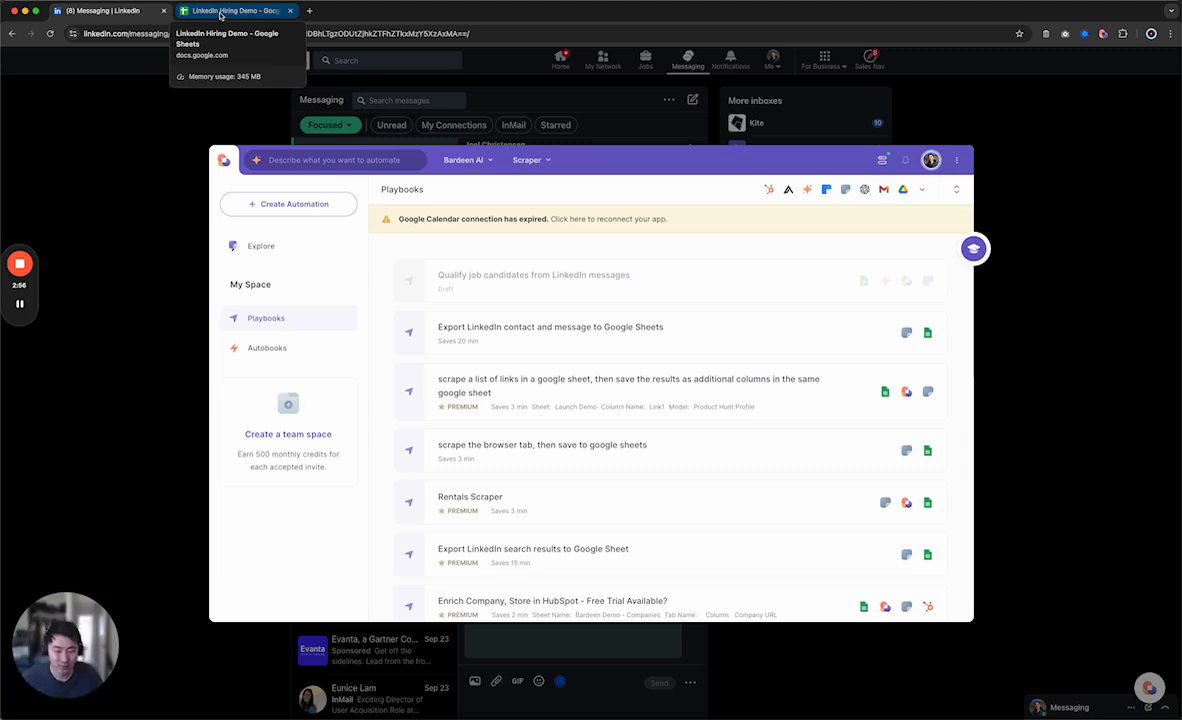
Return to the LinkedIn Hiring Demo sheet and open Bardeen's draft playbook "Qualify job candidates from LinkedIn messages" for editing
left_click(220, 14)
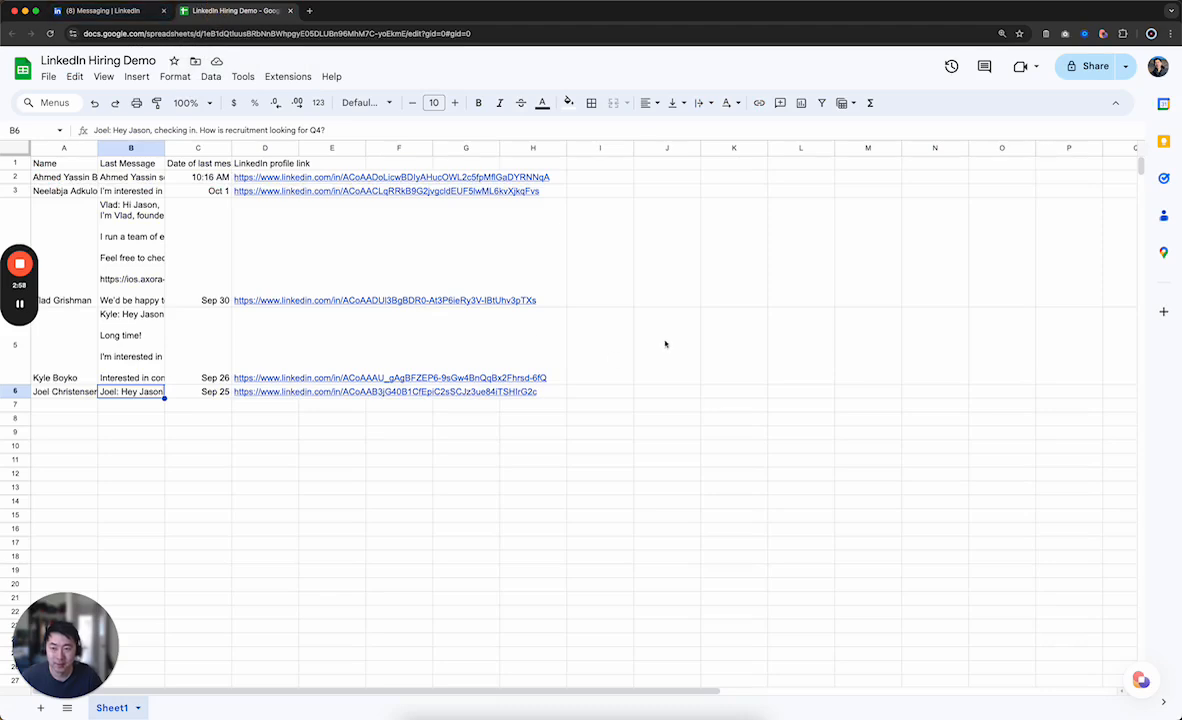
left_click_drag(608, 394, 45, 160)
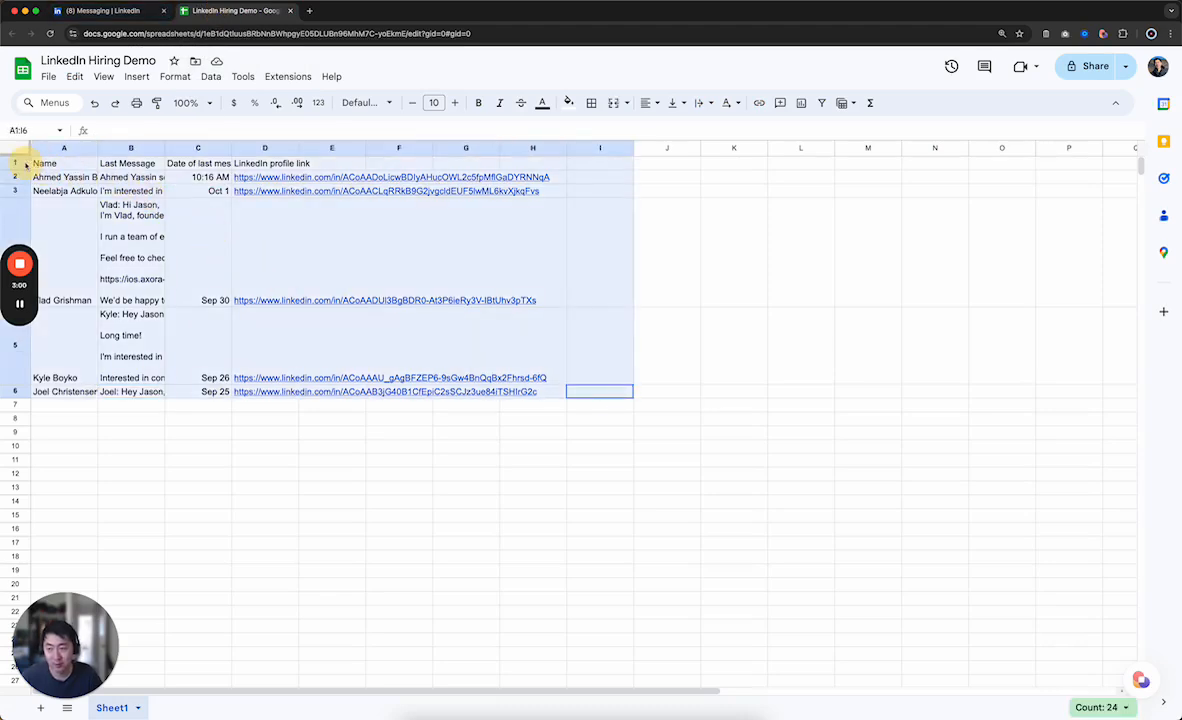
left_click(107, 214)
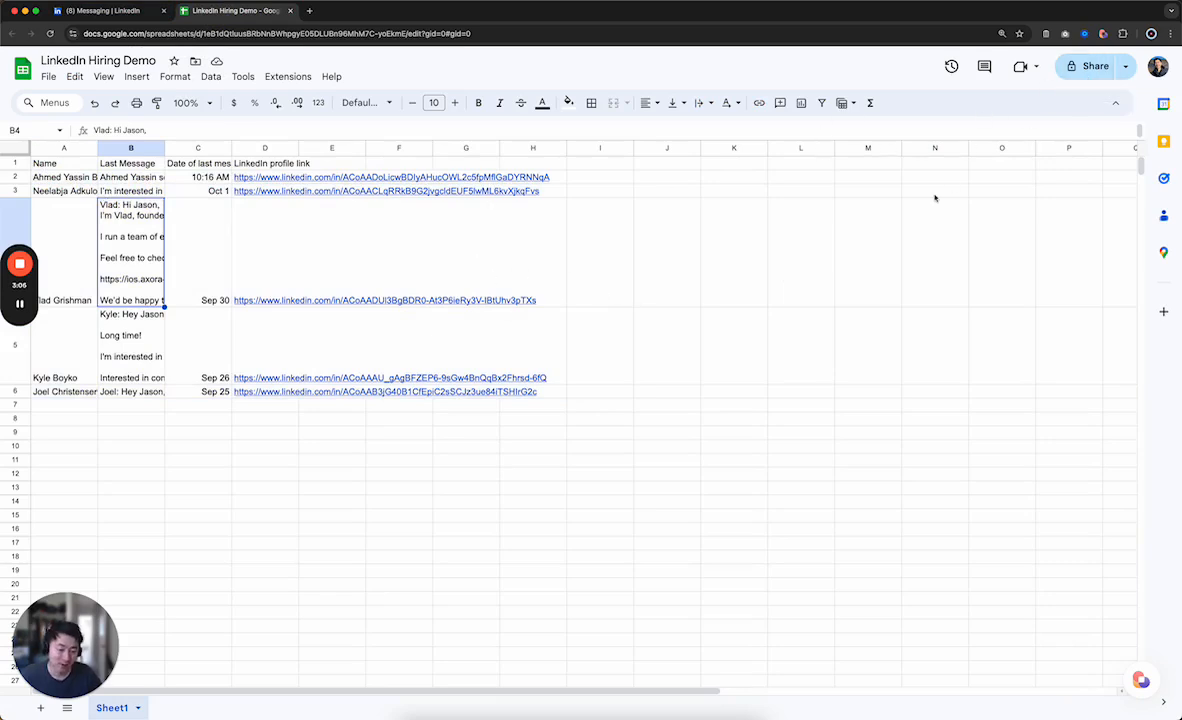
left_click(1101, 34)
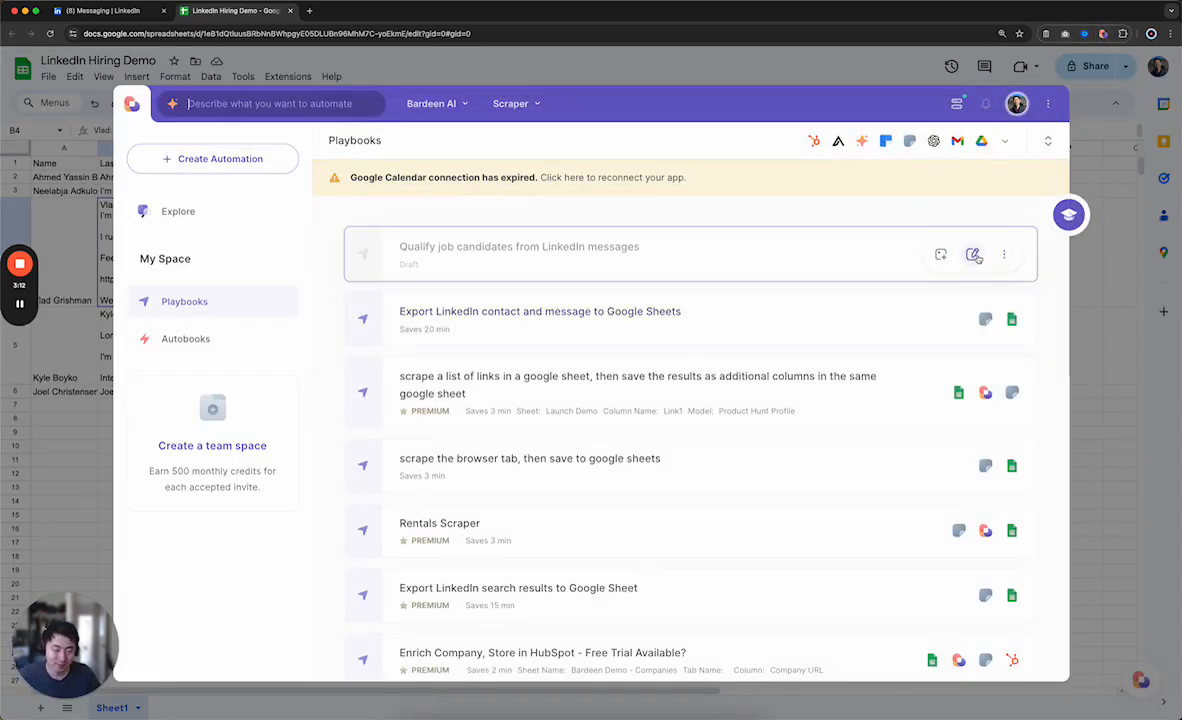
left_click(973, 255)
Examine the playbook's steps, from getting the sheet's table to updating it with the qualification and explanation
scroll(462, 338, "down", 3)
scroll(462, 338, "up", 2)
scroll(462, 341, "up", 3)
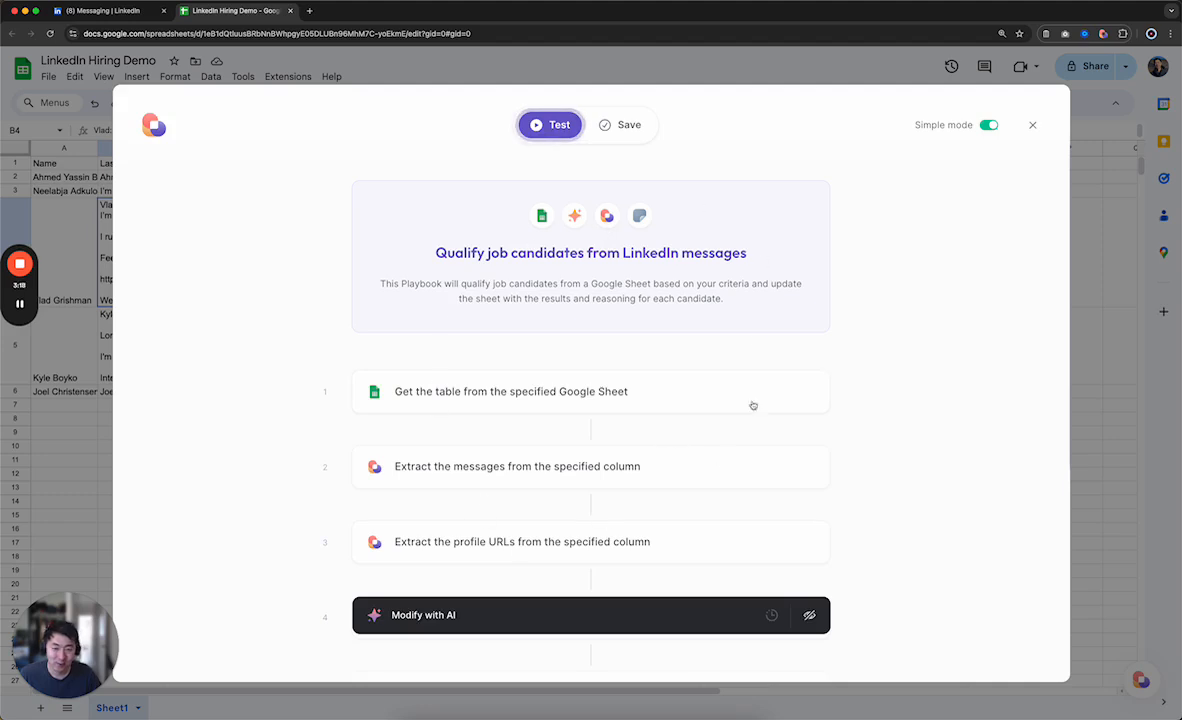
scroll(494, 525, "down", 1)
scroll(495, 522, "down", 3)
scroll(697, 388, "up", 3)
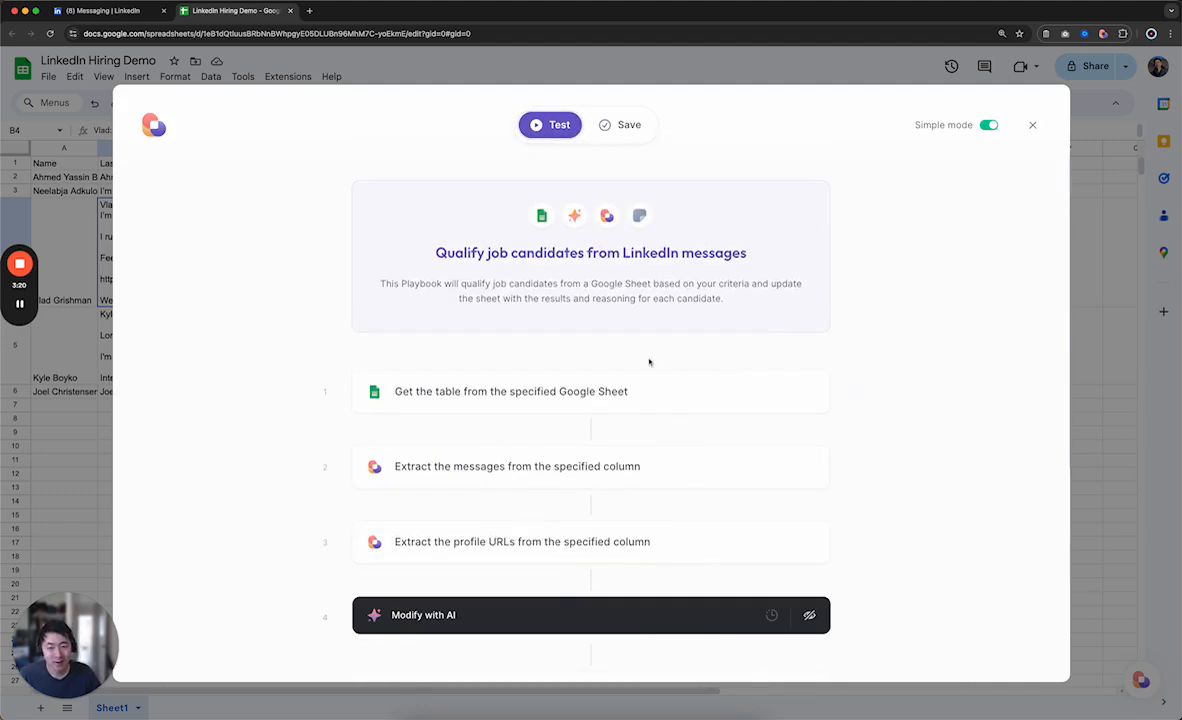
scroll(502, 215, "down", 2)
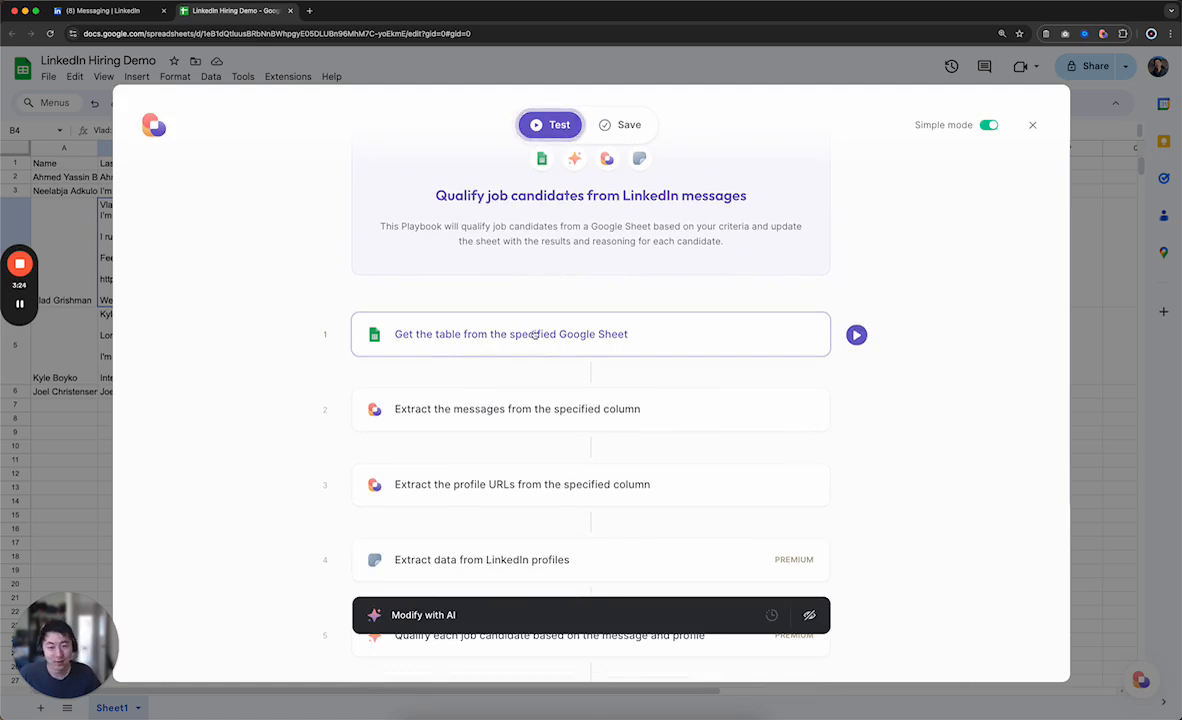
scroll(552, 326, "down", 3)
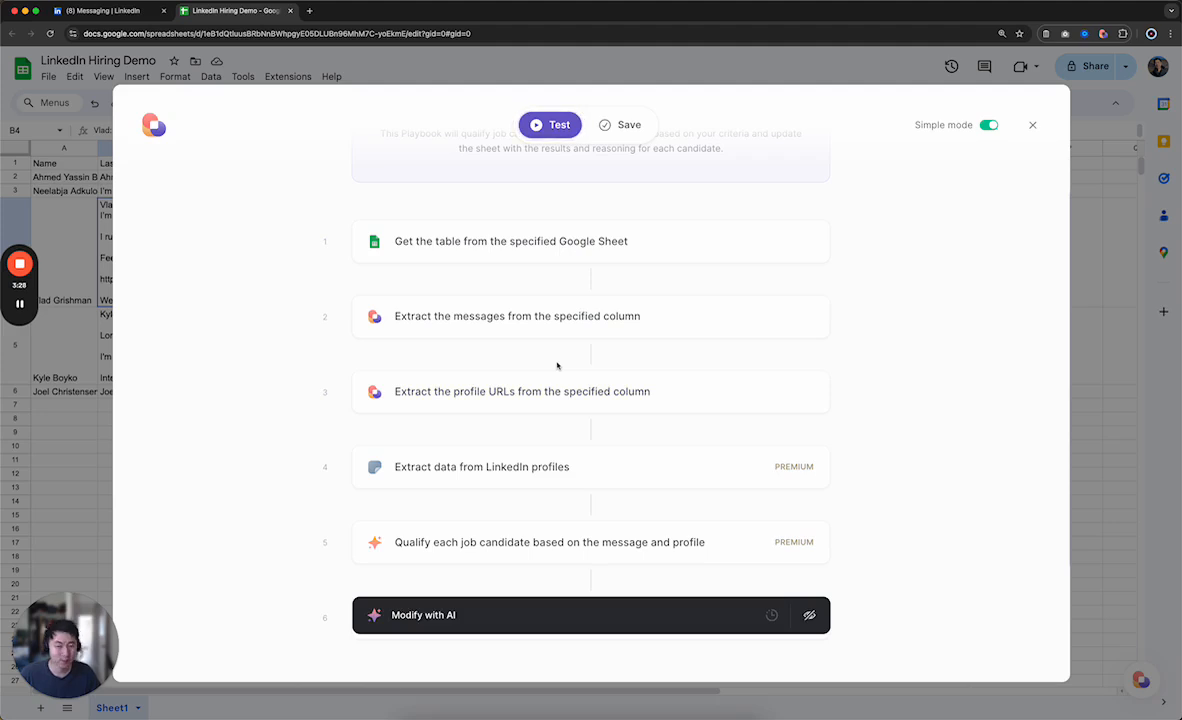
scroll(557, 365, "down", 2)
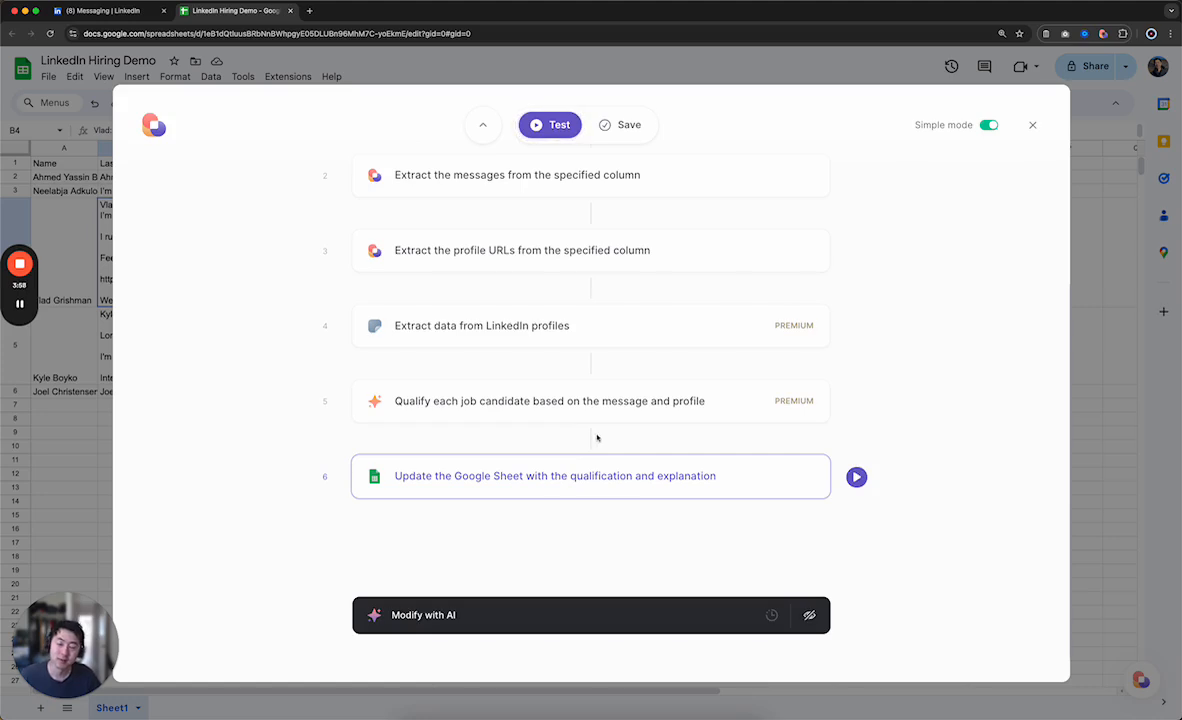
scroll(711, 263, "up", 5)
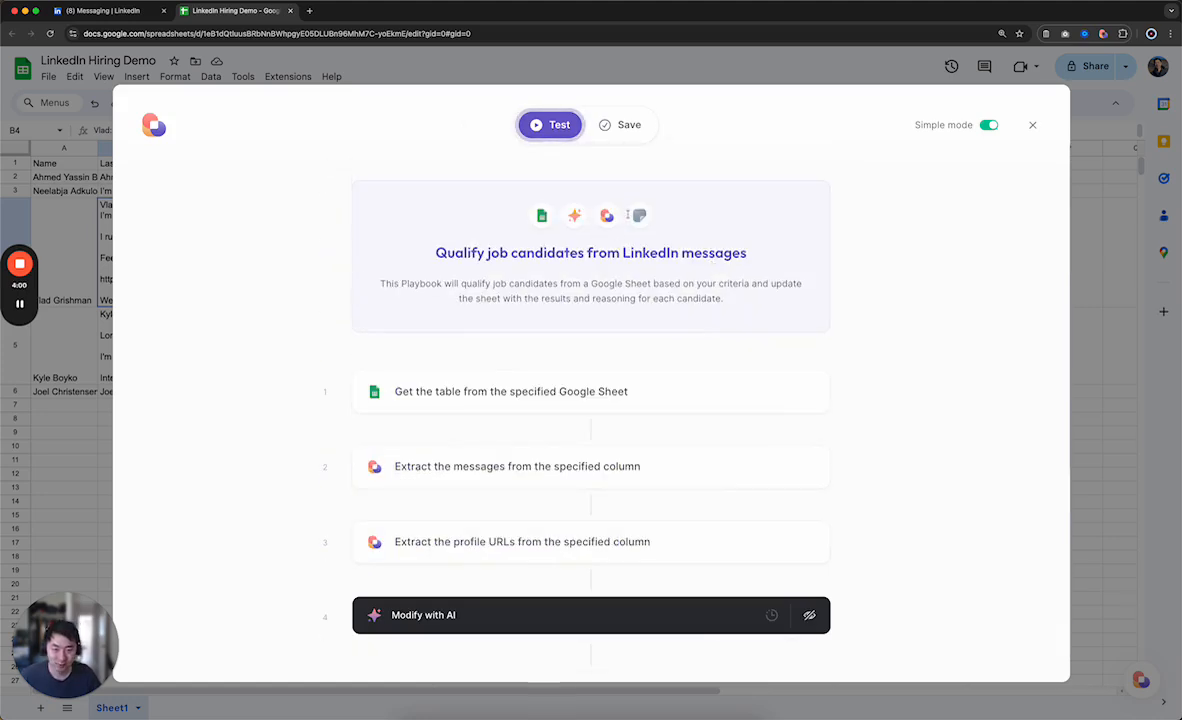
Start a test of the playbook with "LinkedIn Hiring Demo" as the source sheet, asking for the sheet every time
left_click(566, 131)
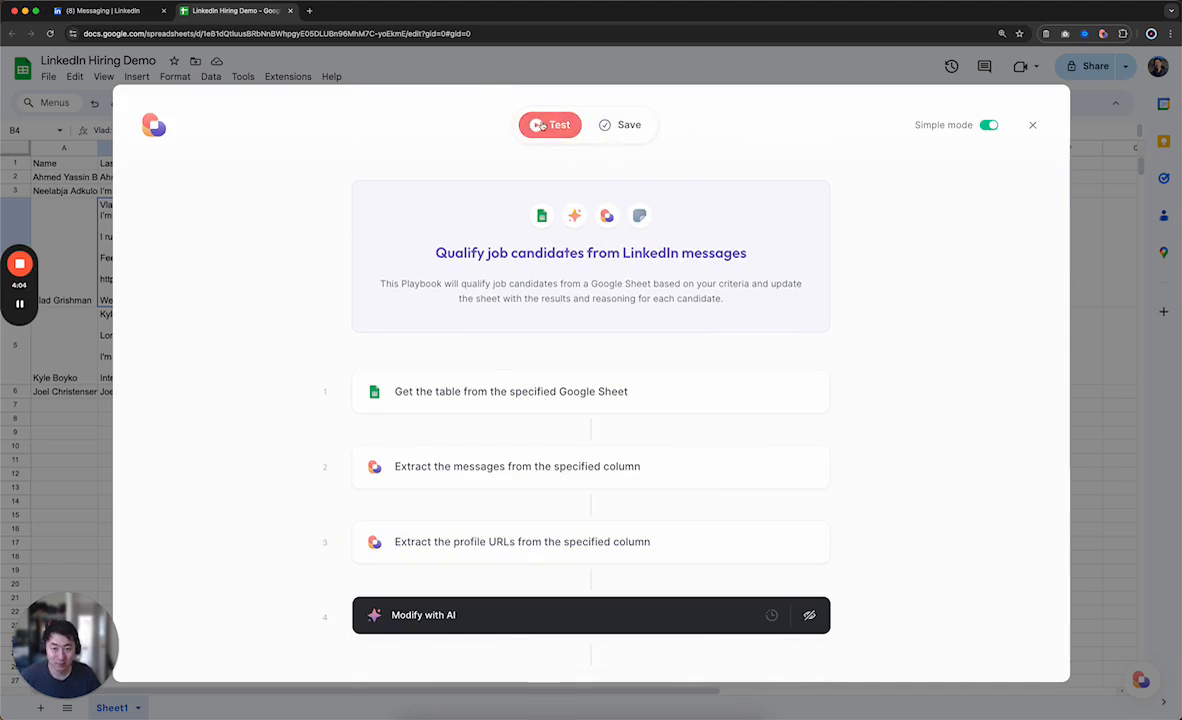
left_click(539, 124)
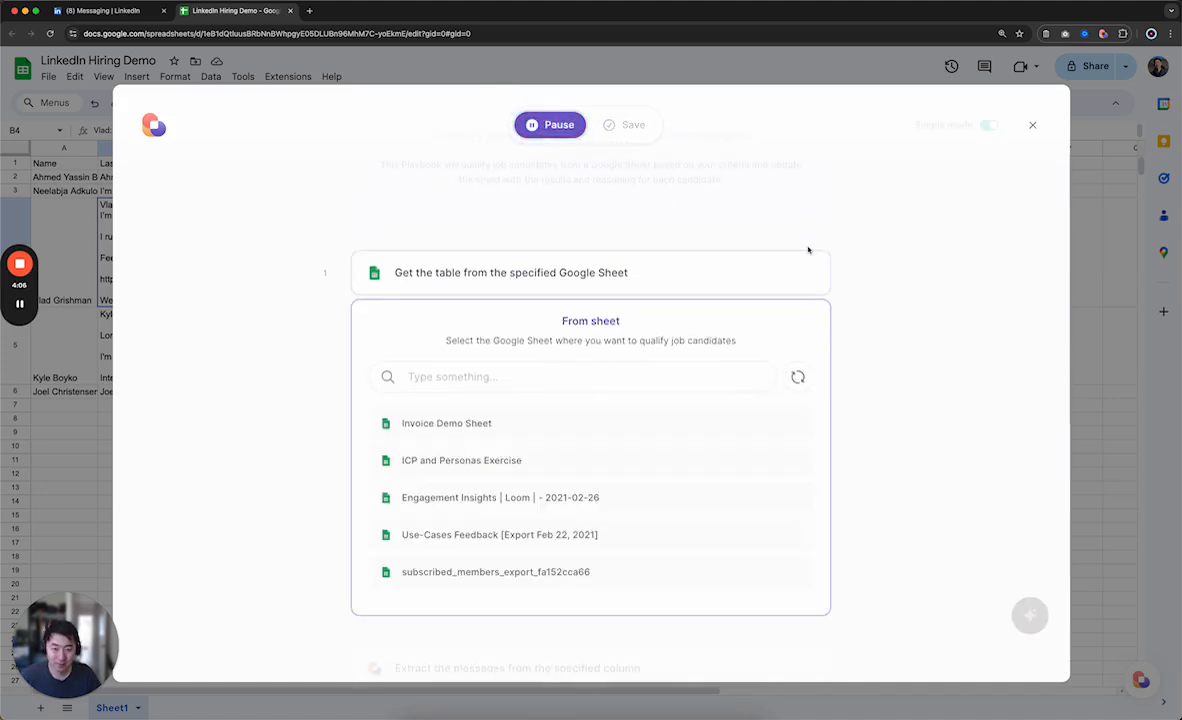
left_click(462, 376)
type("linkedin ")
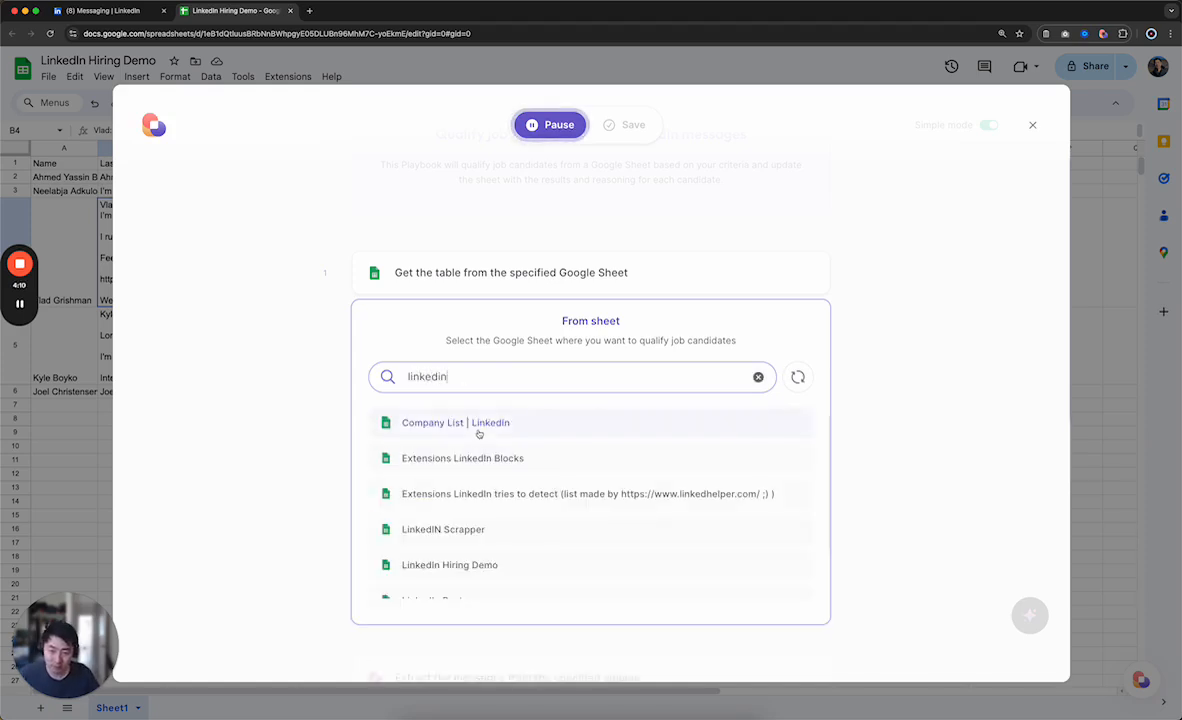
type("hiring")
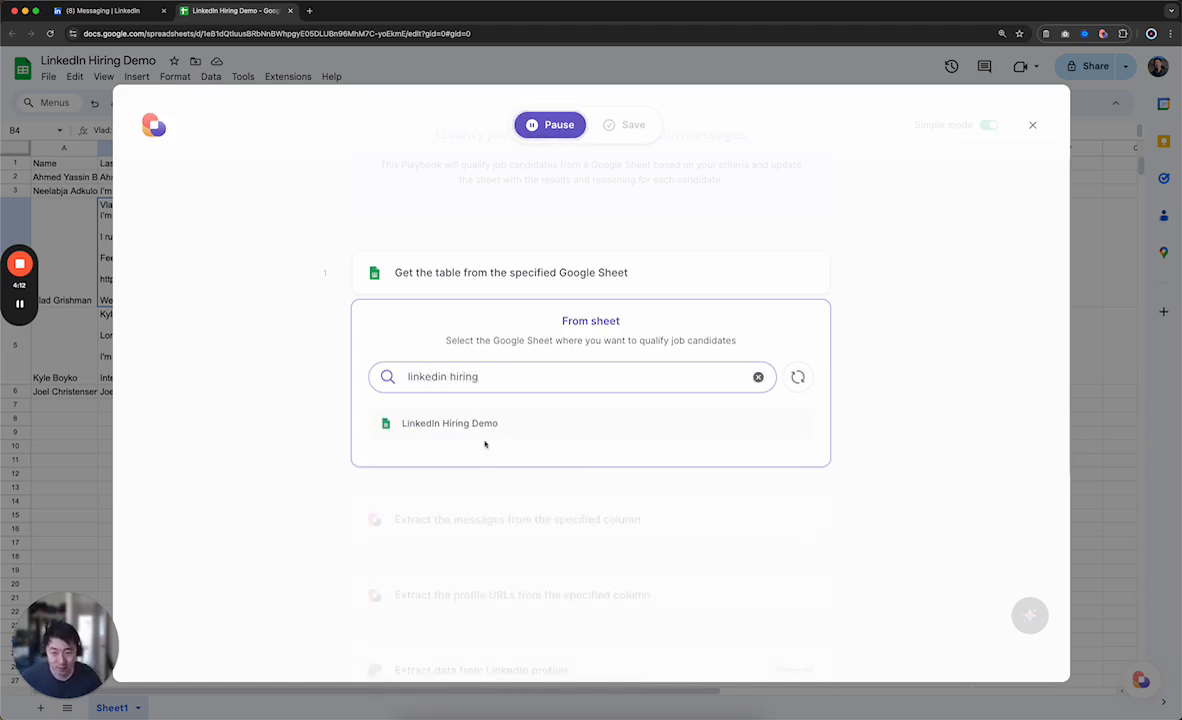
left_click(450, 418)
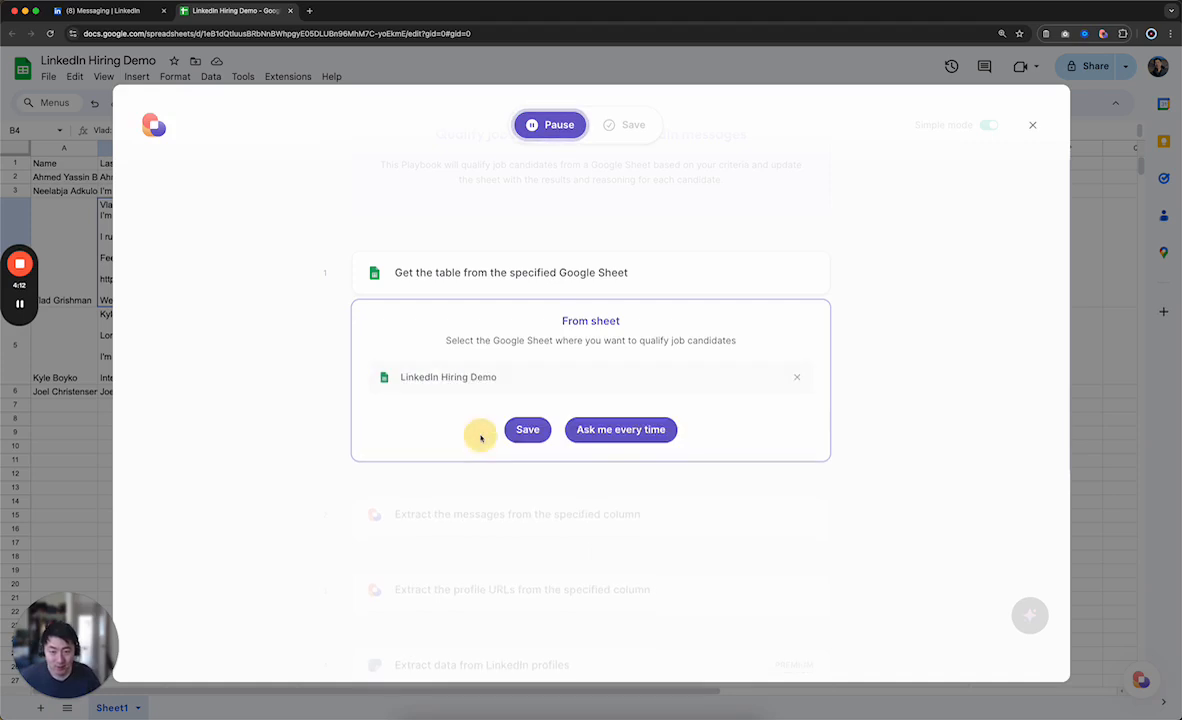
left_click(636, 440)
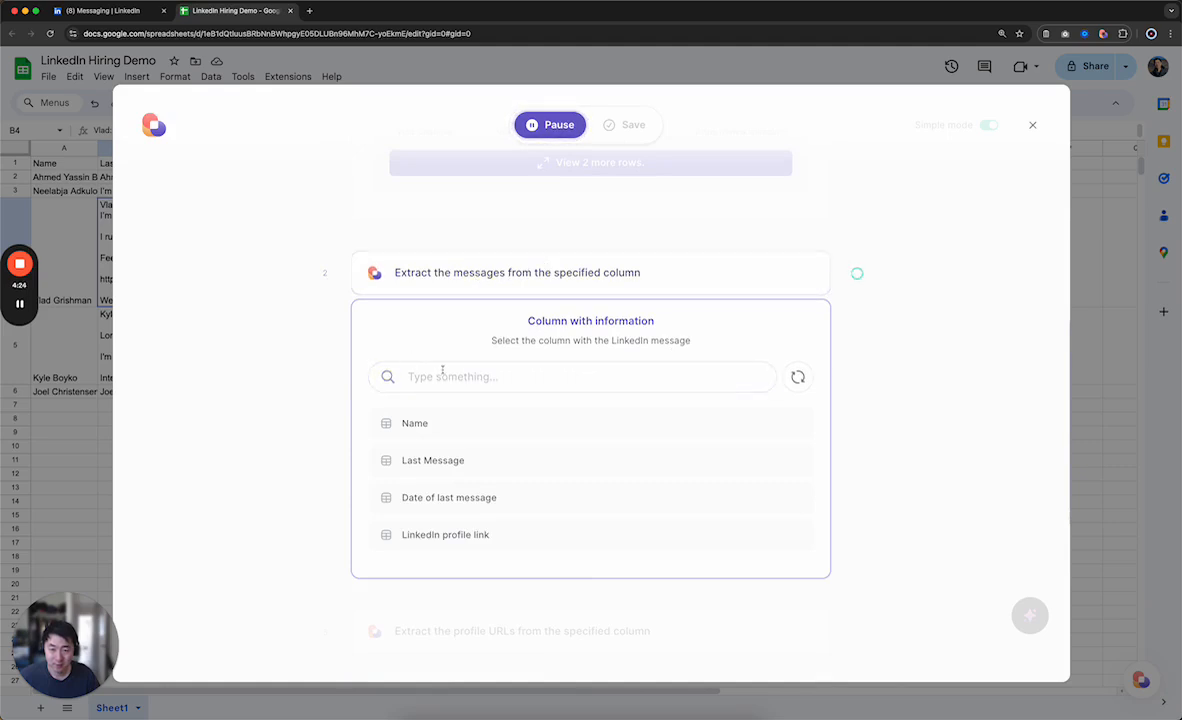
Choose Last Message as the message column and LinkedIn profile link as the profile URL column, asking for both every time
left_click(481, 377)
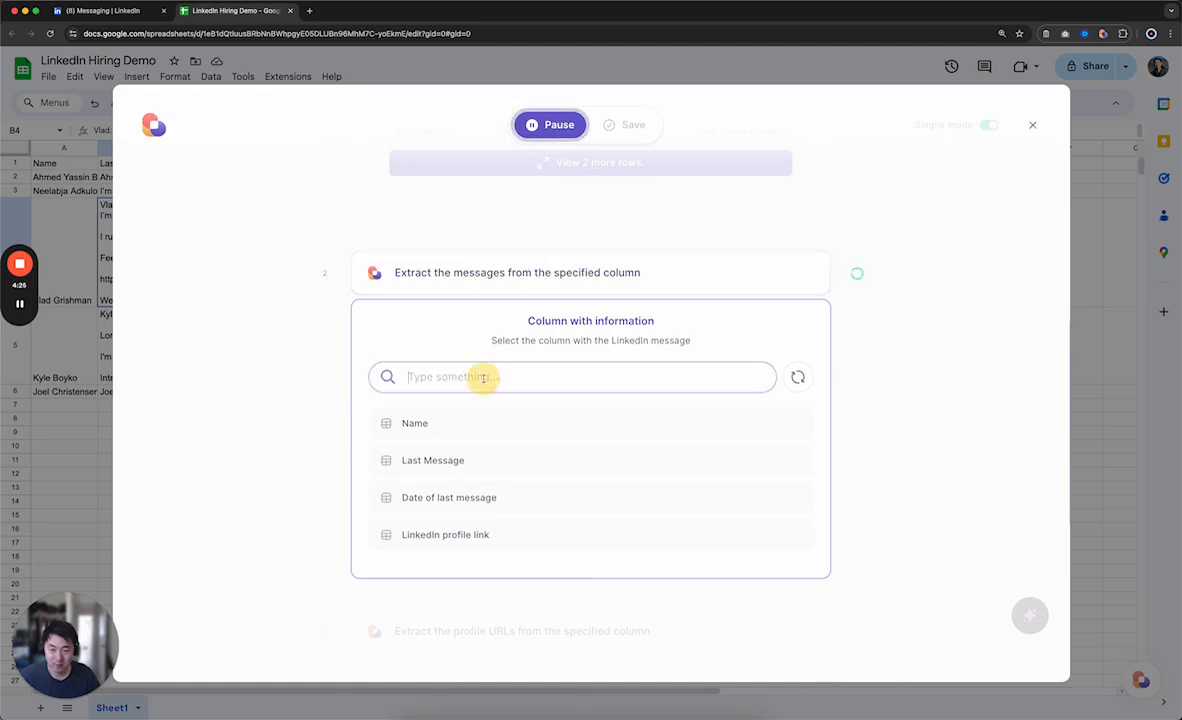
left_click(440, 462)
left_click(631, 433)
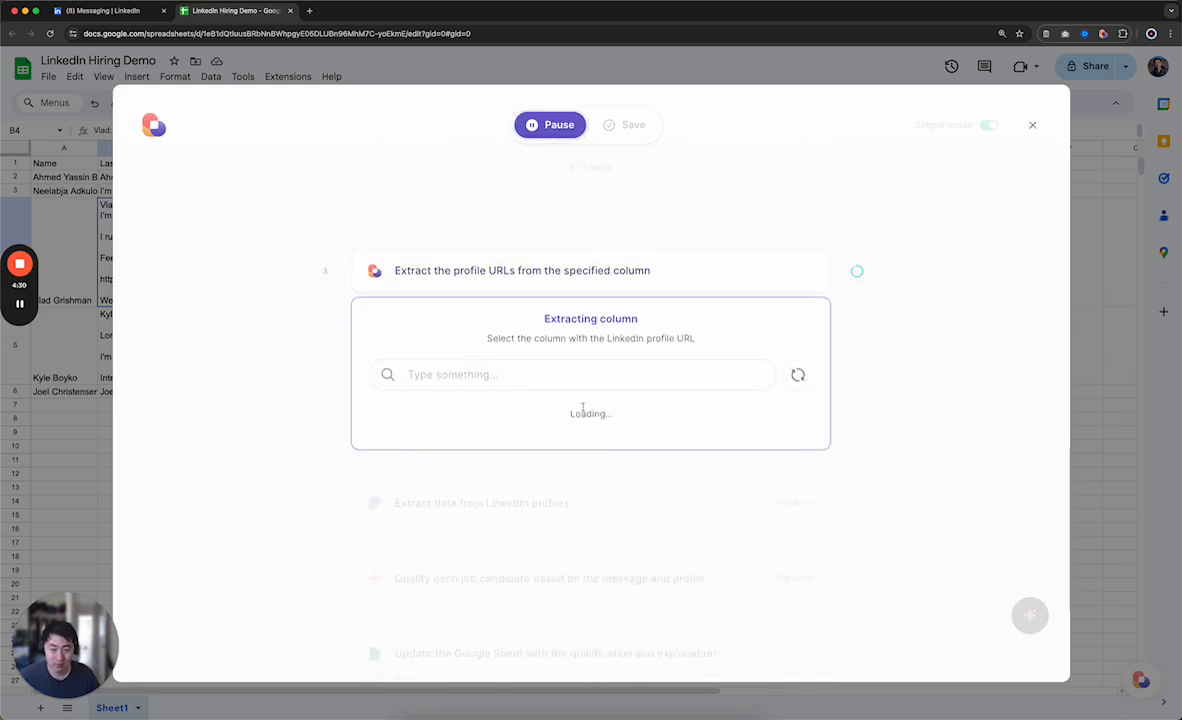
left_click(472, 533)
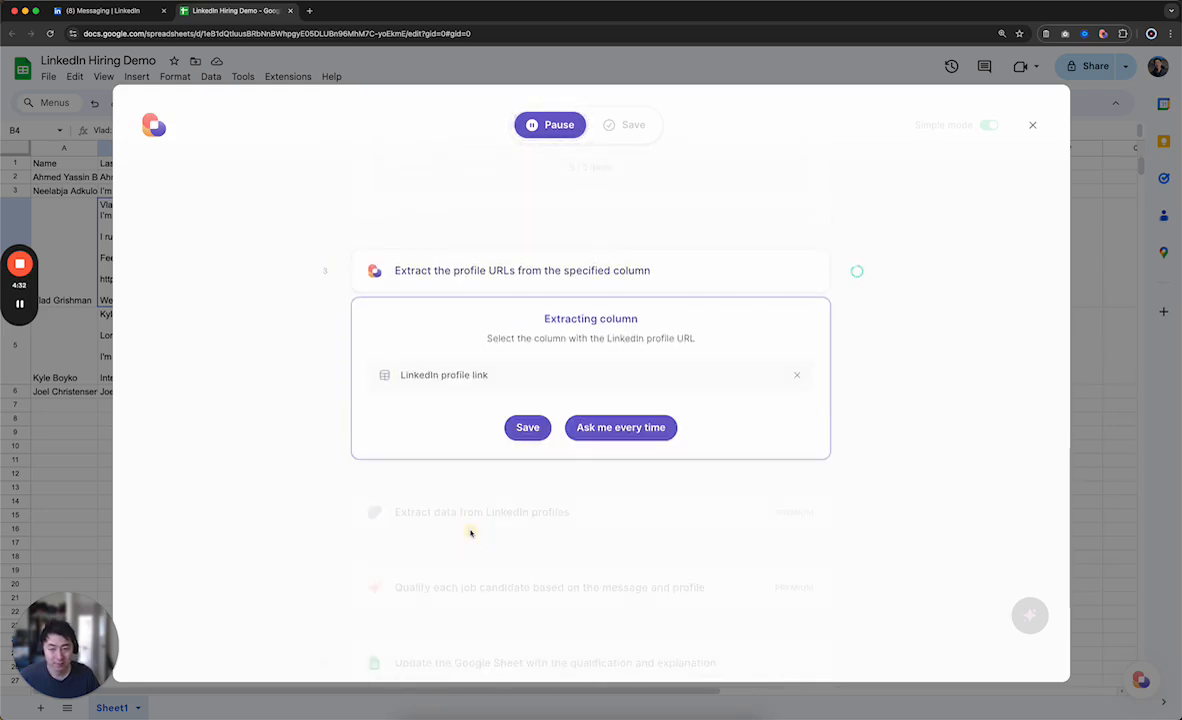
left_click(640, 428)
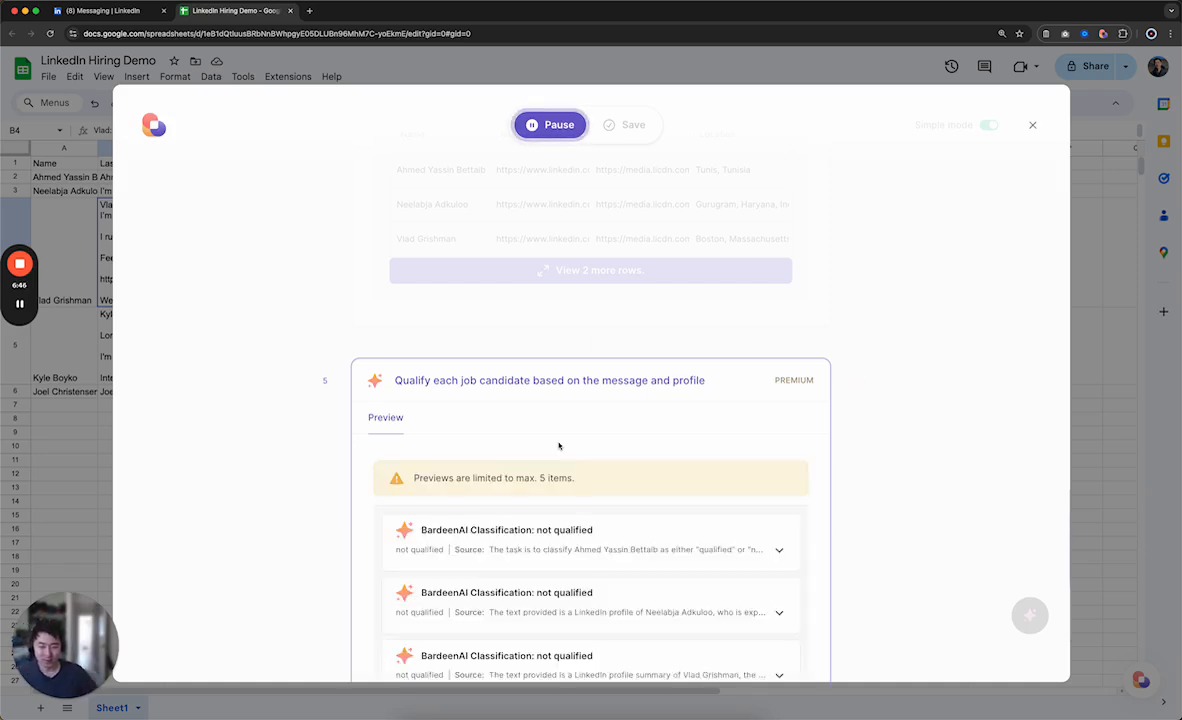
Close the playbook editor after the test run and check the Qualification and Explanation columns in the sheet
left_click(591, 561)
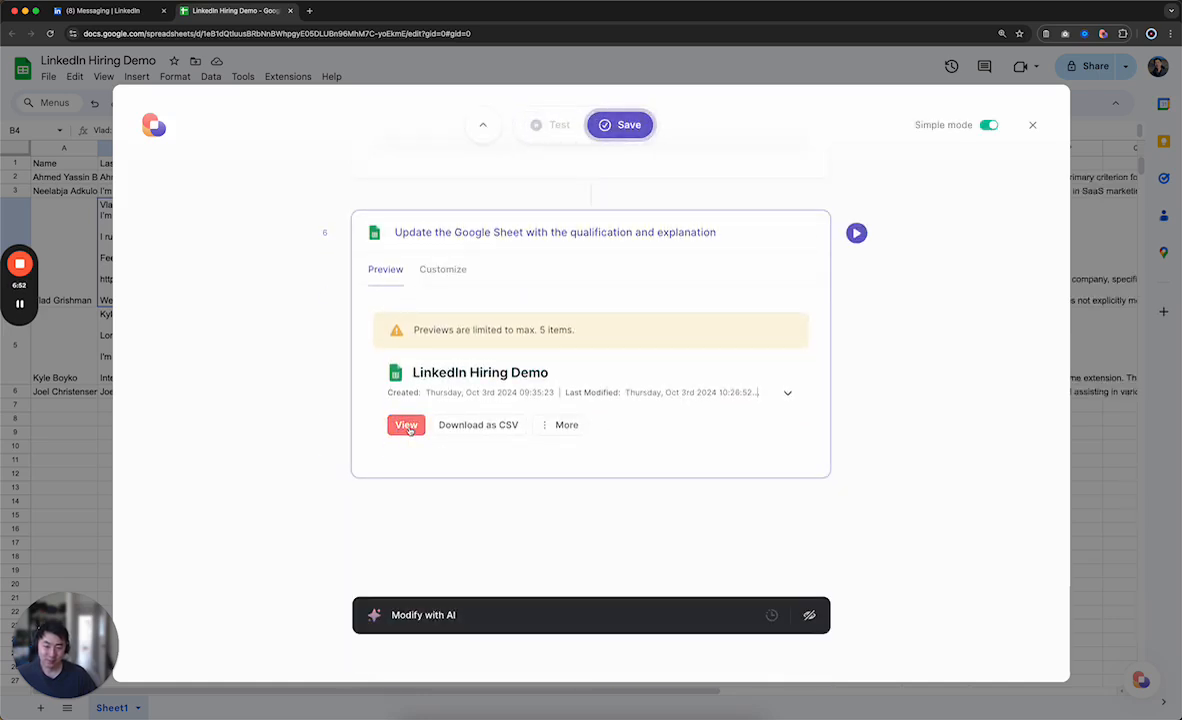
left_click(1102, 443)
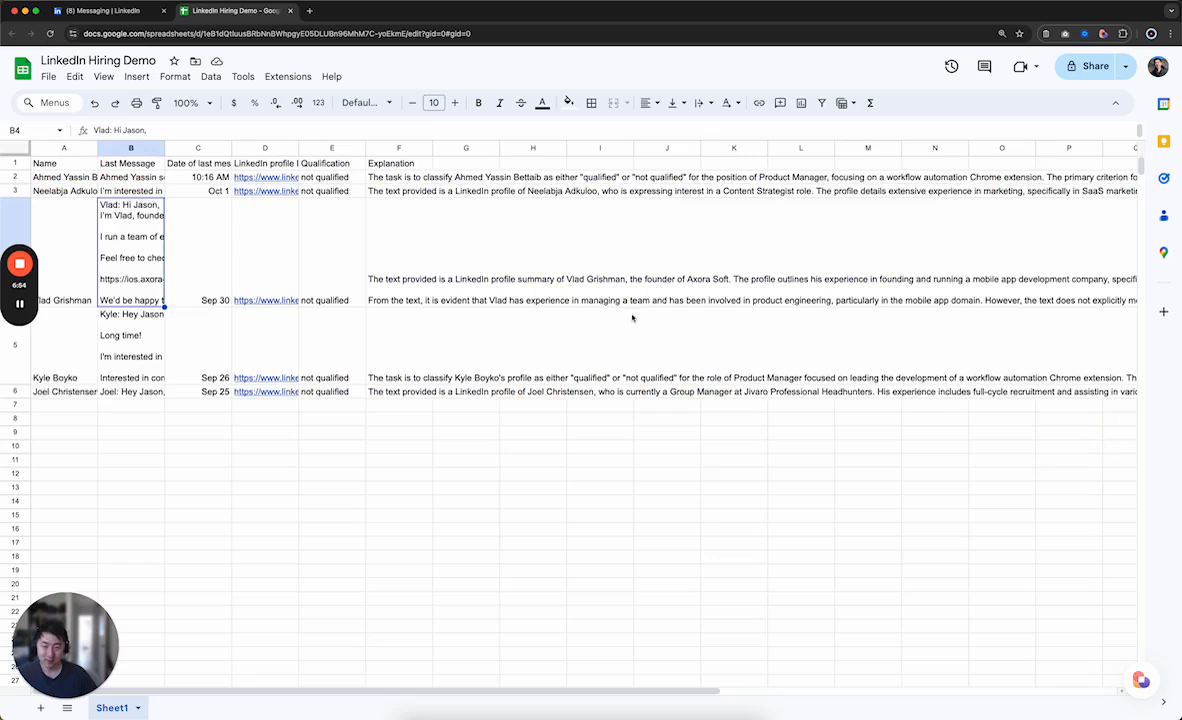
left_click_drag(329, 394, 331, 164)
left_click(396, 177)
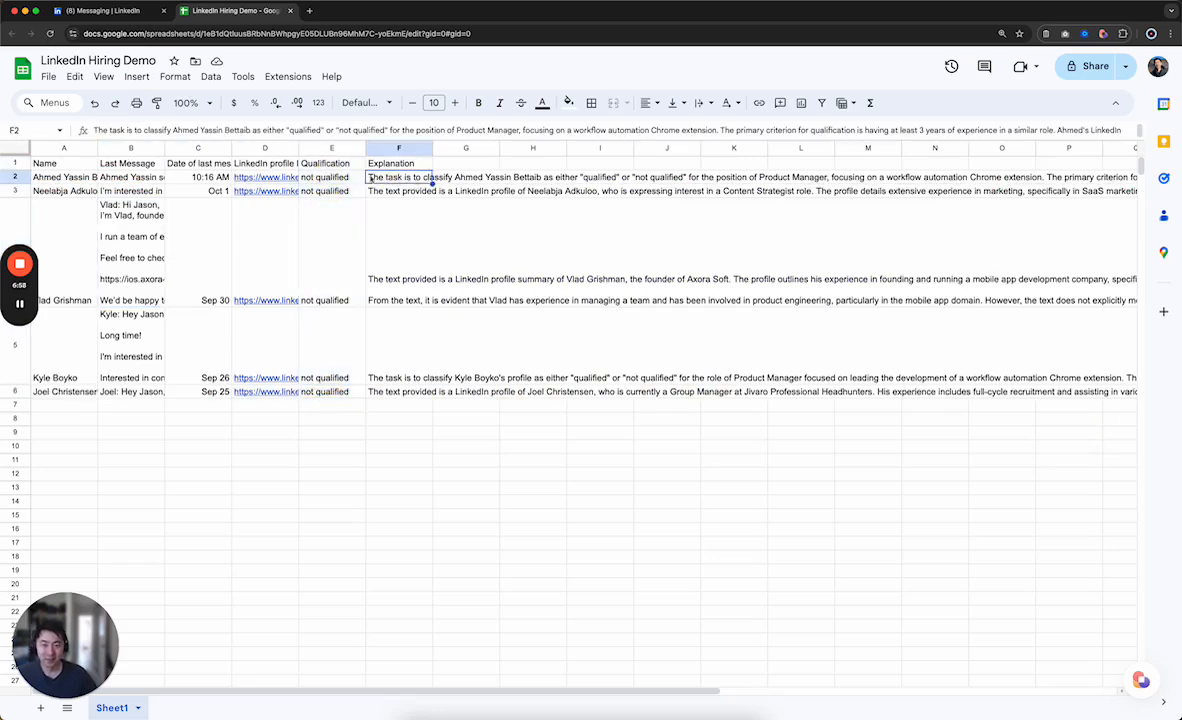
Widen the Explanation column and wrap its text so each explanation can be read in full
left_click_drag(432, 148, 613, 149)
left_click(704, 102)
left_click(725, 129)
left_click(436, 286)
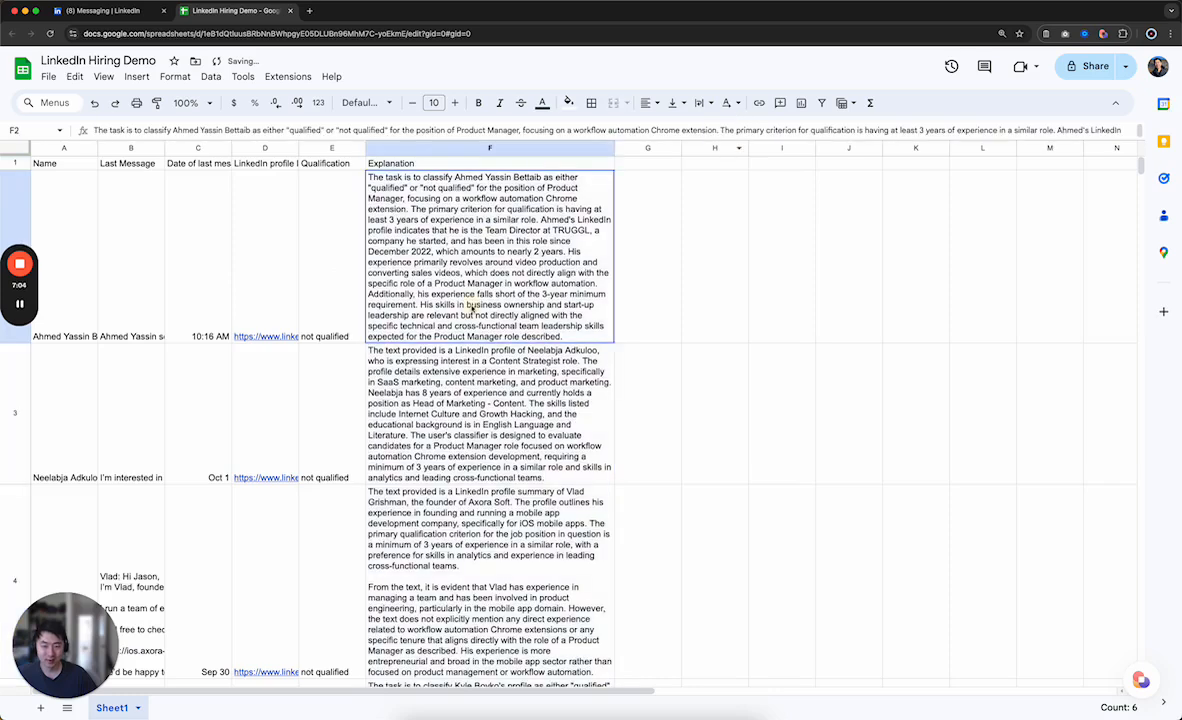
scroll(436, 284, "down", 3)
scroll(548, 232, "up", 3)
left_click_drag(614, 148, 868, 148)
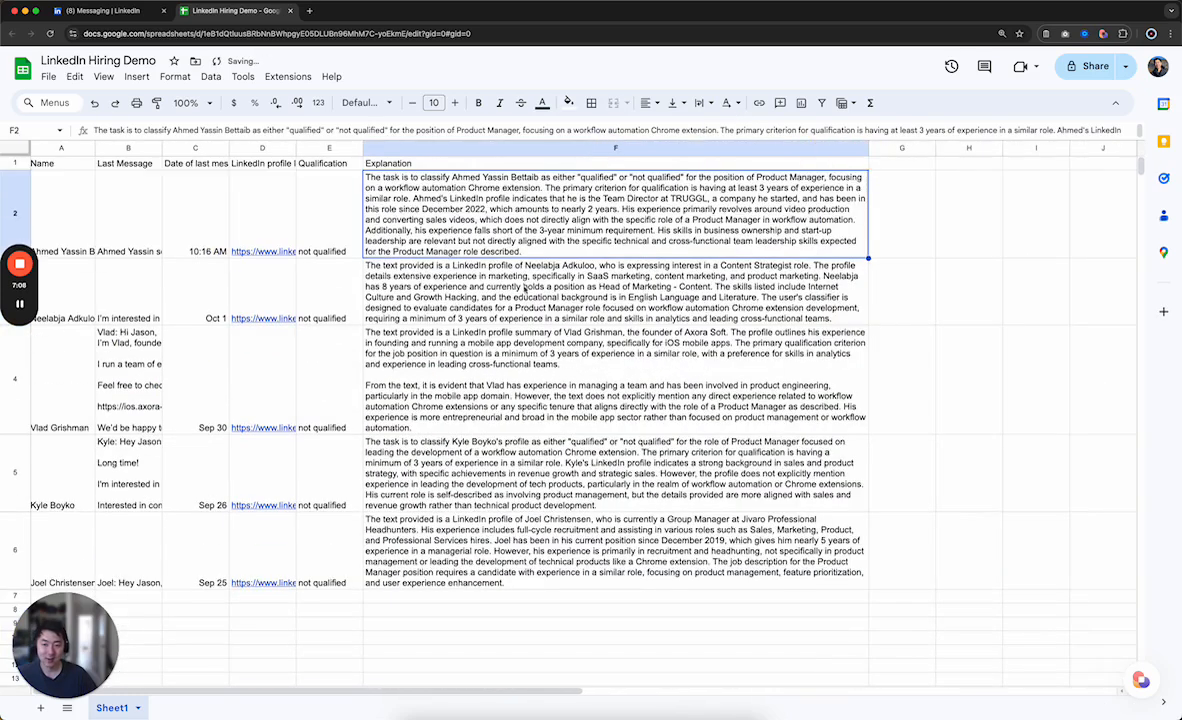
Examine the AI explanations for each candidate and look over the whole results table in A1:F6
left_click(403, 443)
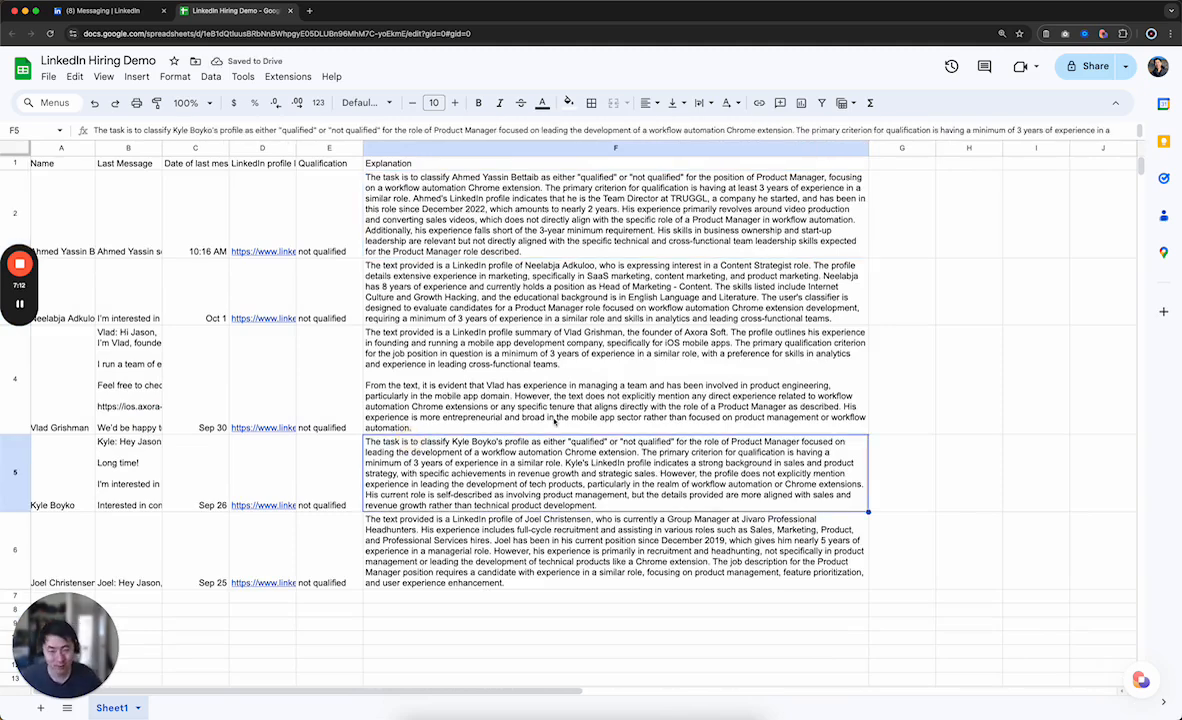
scroll(578, 391, "down", 1)
scroll(578, 391, "up", 1)
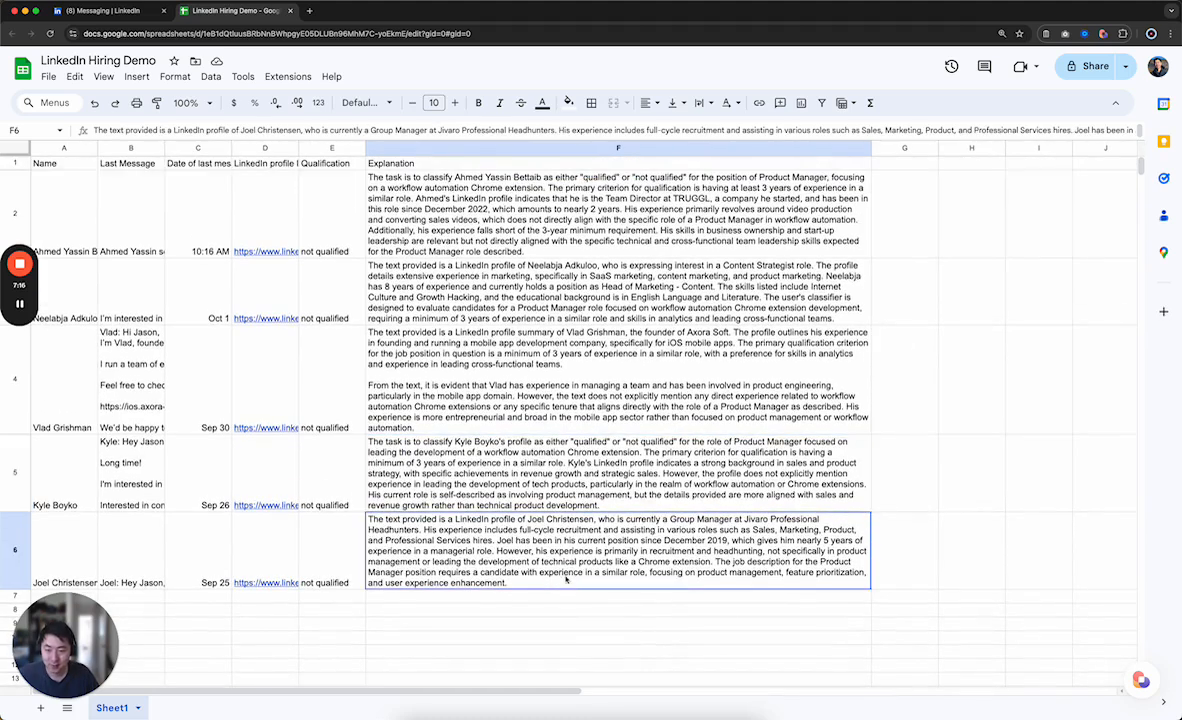
left_click_drag(566, 579, 68, 231)
left_click_drag(43, 163, 586, 559)
scroll(584, 569, "down", 10)
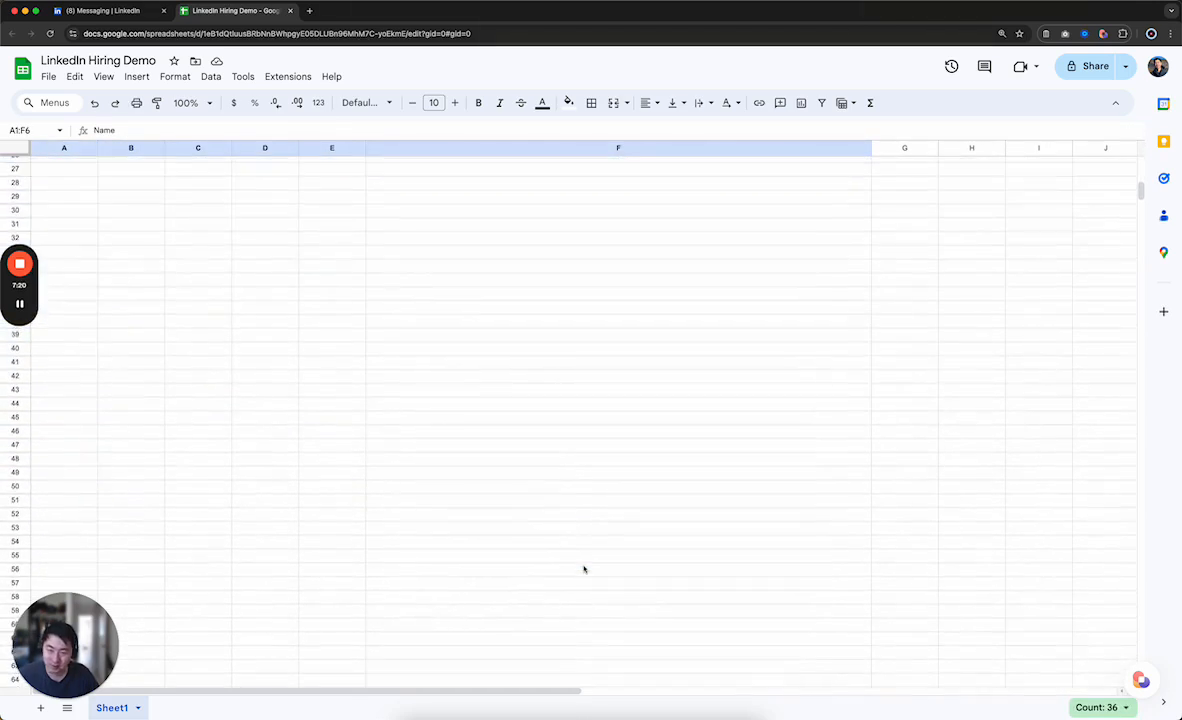
scroll(560, 545, "up", 10)
scroll(440, 420, "down", 20)
scroll(453, 431, "up", 20)
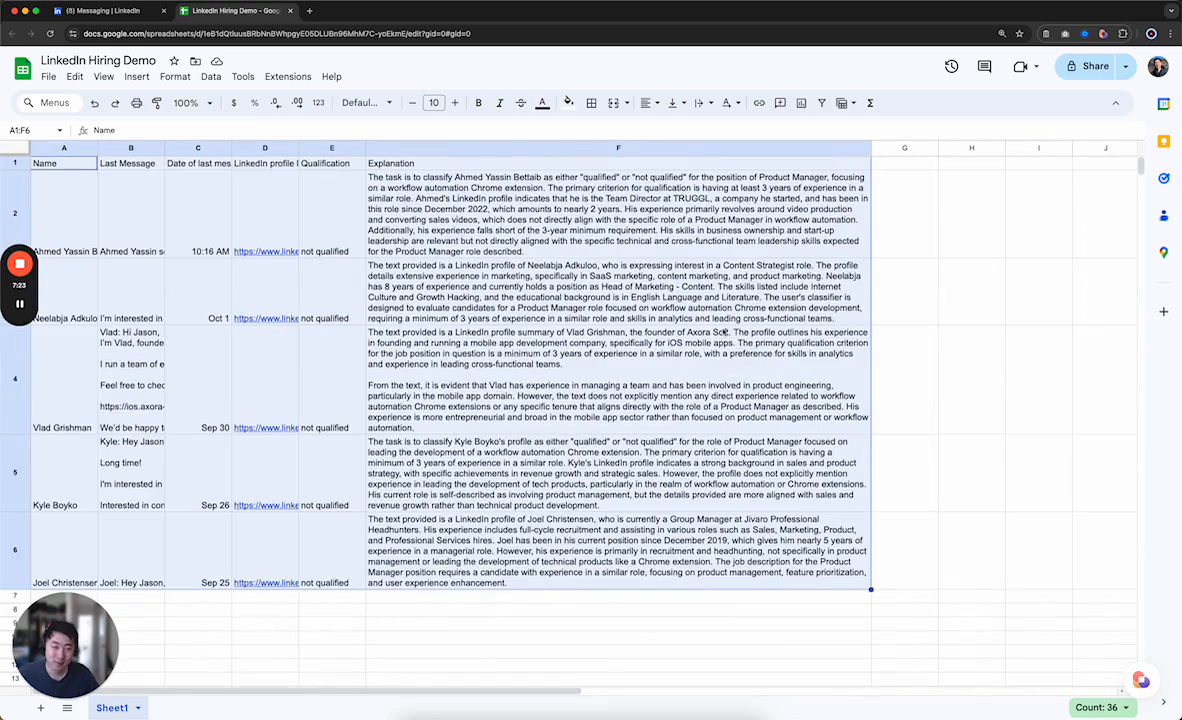
Reopen the playbook editor, turn off Simple mode, and show the customization settings of the BardeenAI categorization action
left_click(1104, 34)
scroll(691, 269, "up", 10)
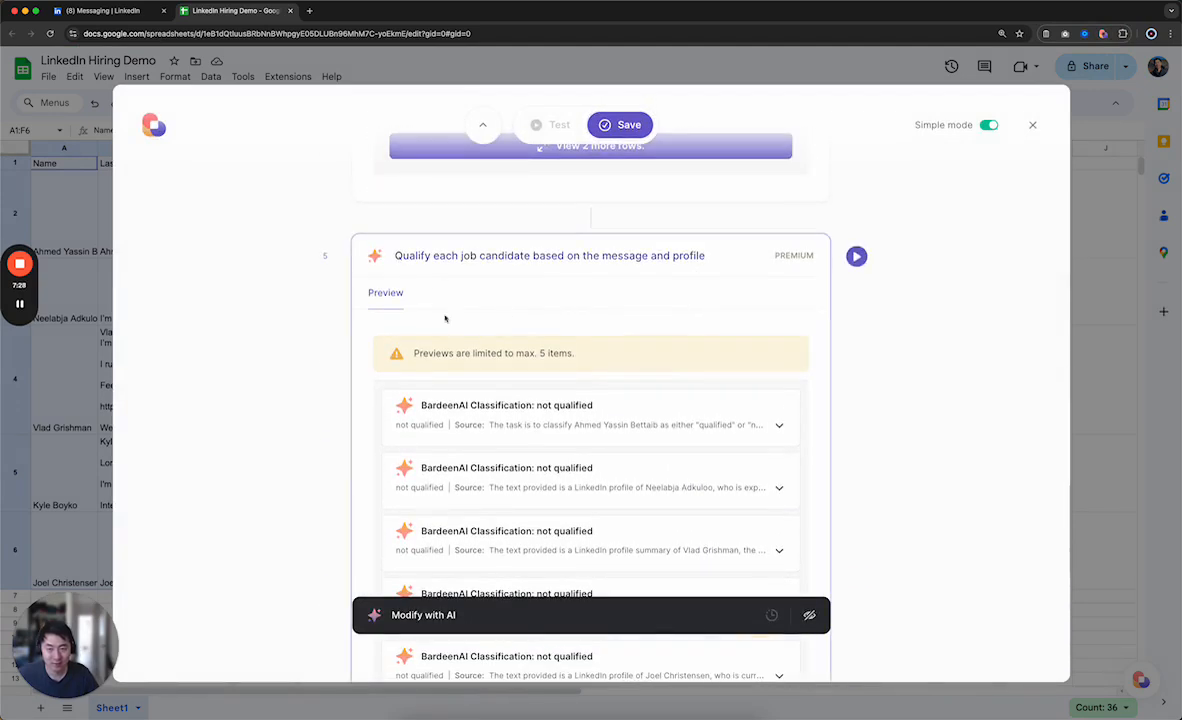
left_click(990, 125)
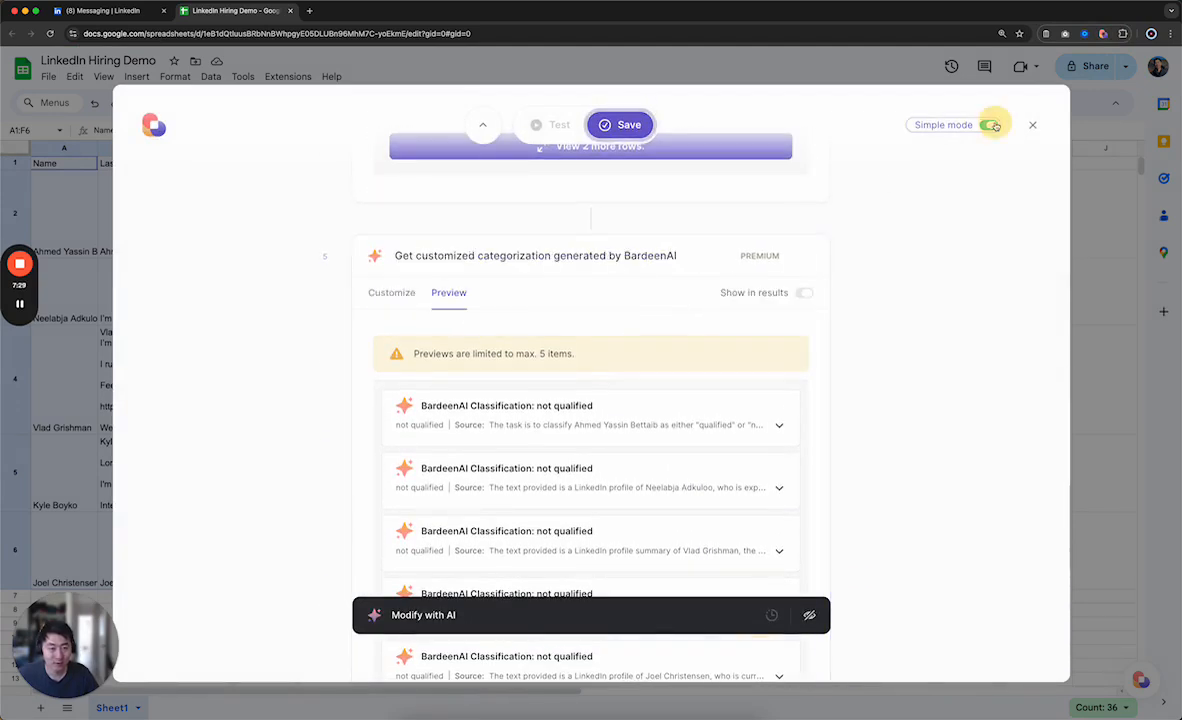
left_click(395, 293)
Examine the categorization action's custom text inputs, its AI categorizer, and the qualified and not qualified classes
scroll(469, 397, "down", 2)
scroll(469, 397, "down", 2)
scroll(469, 397, "up", 3)
scroll(469, 395, "down", 1)
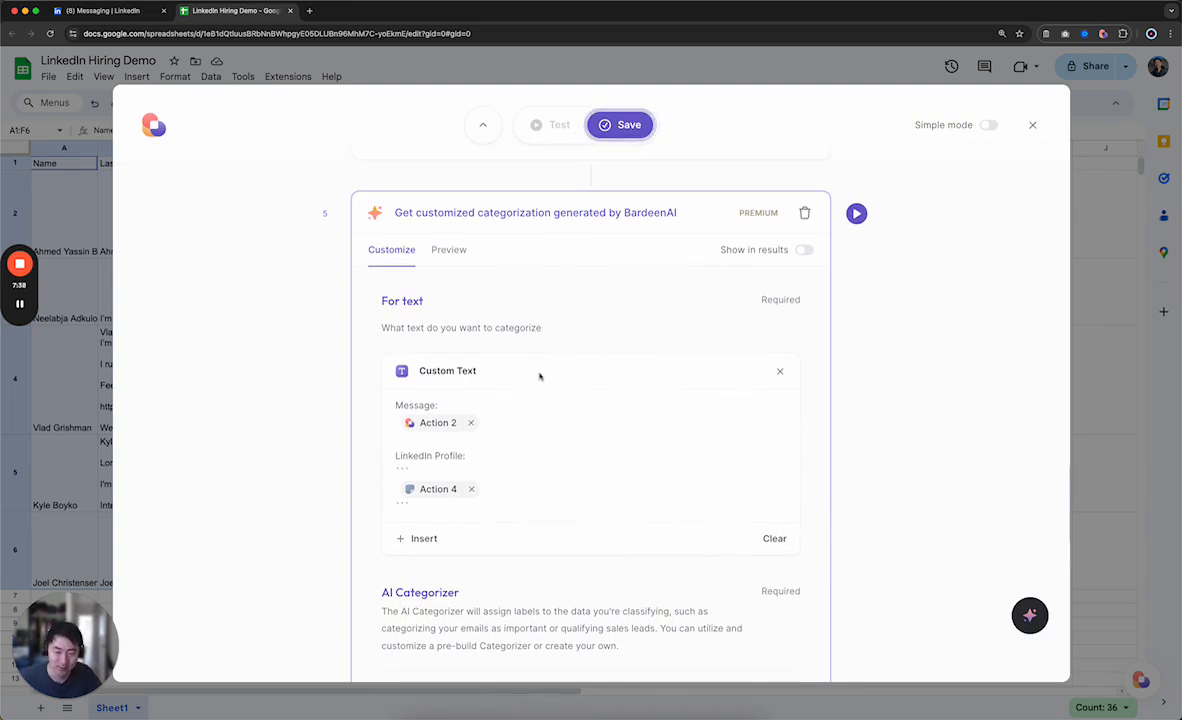
scroll(500, 316, "down", 5)
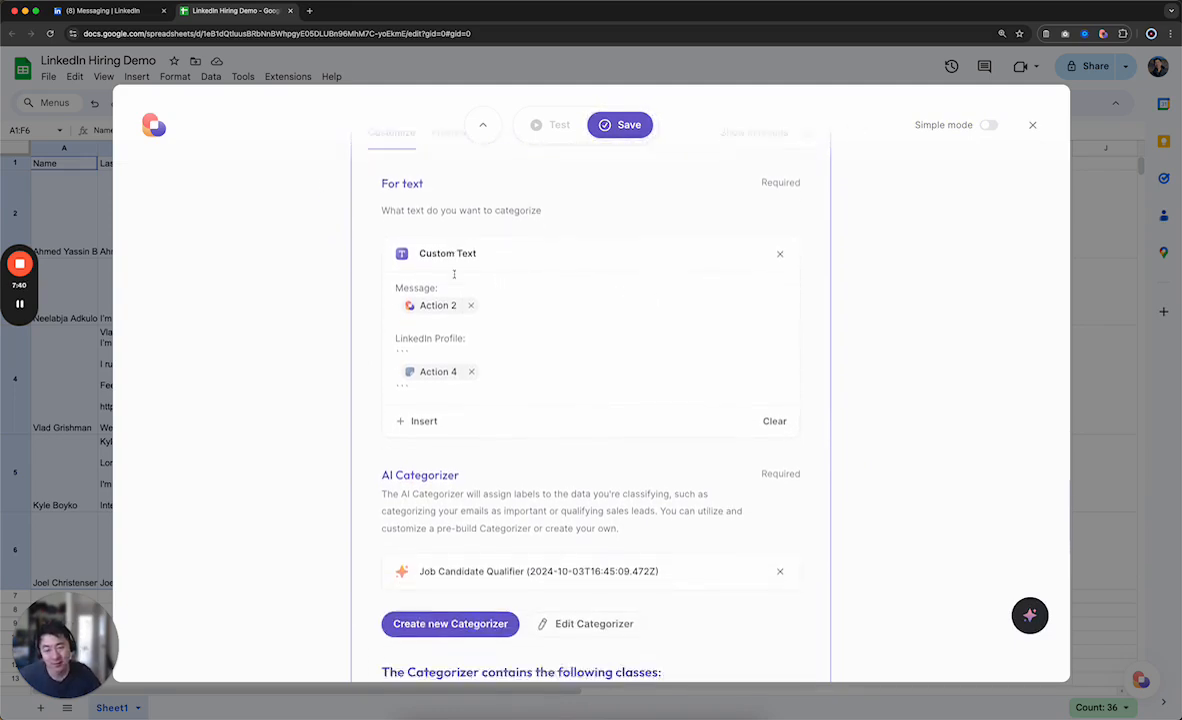
scroll(453, 274, "up", 2)
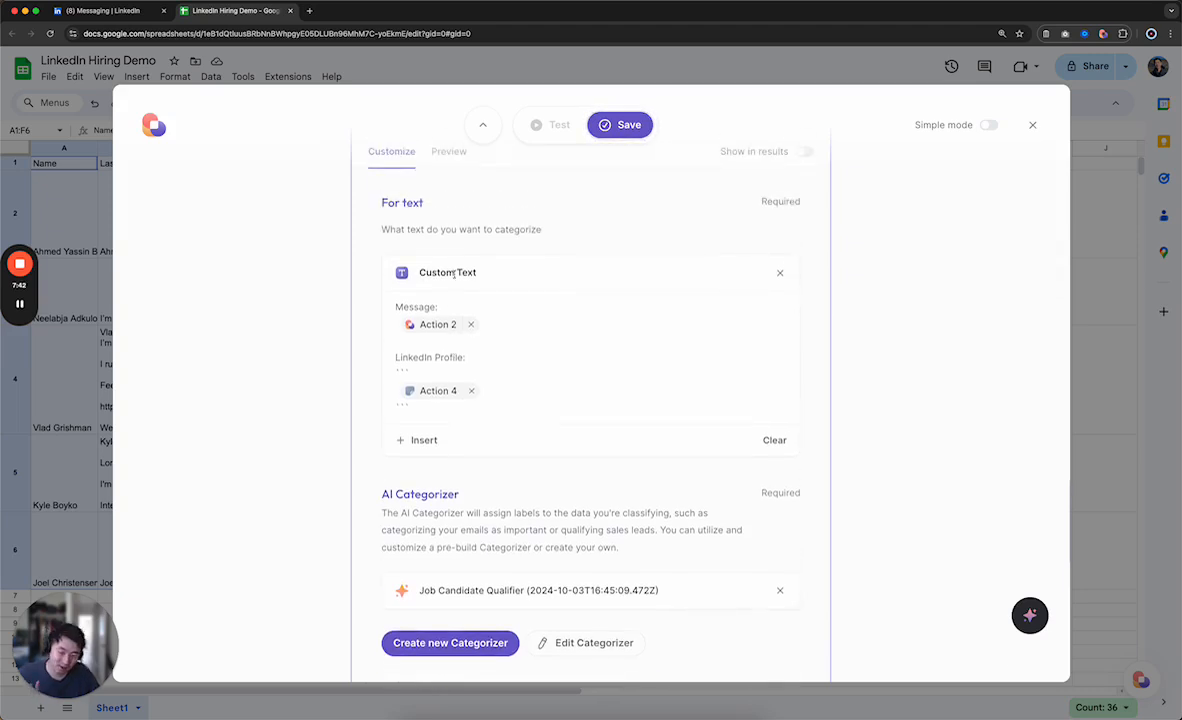
left_click_drag(433, 404, 385, 295)
triple_click(414, 307)
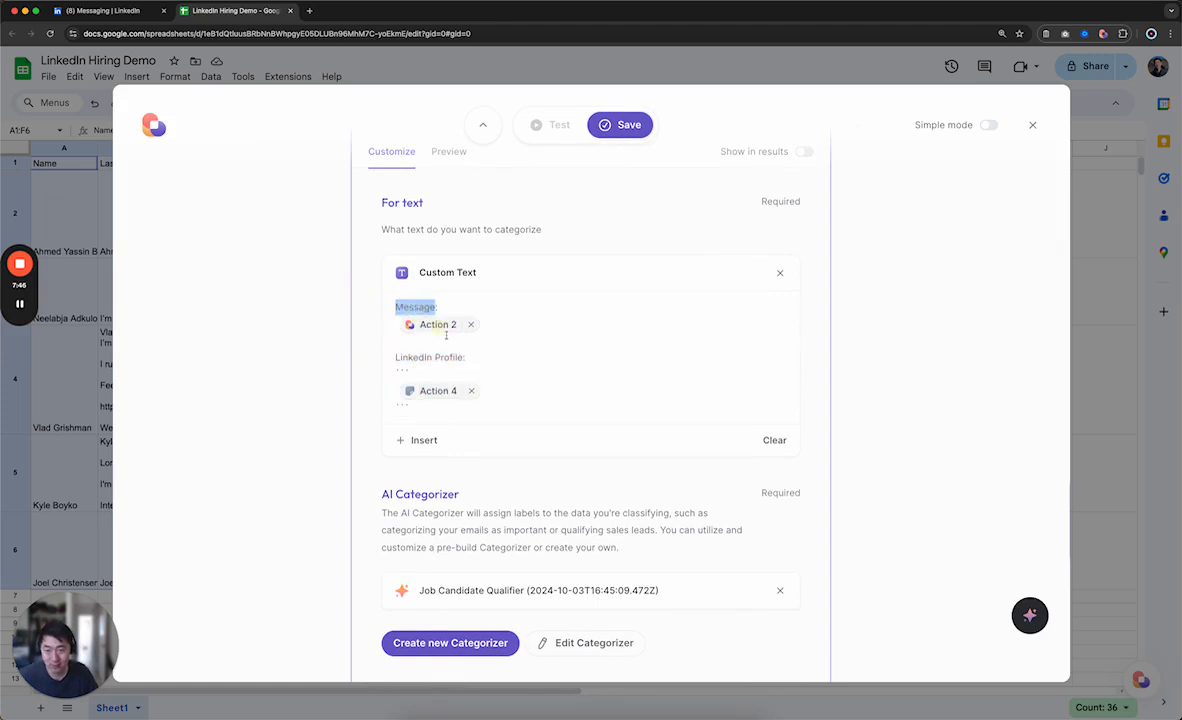
triple_click(427, 357)
scroll(427, 357, "down", 4)
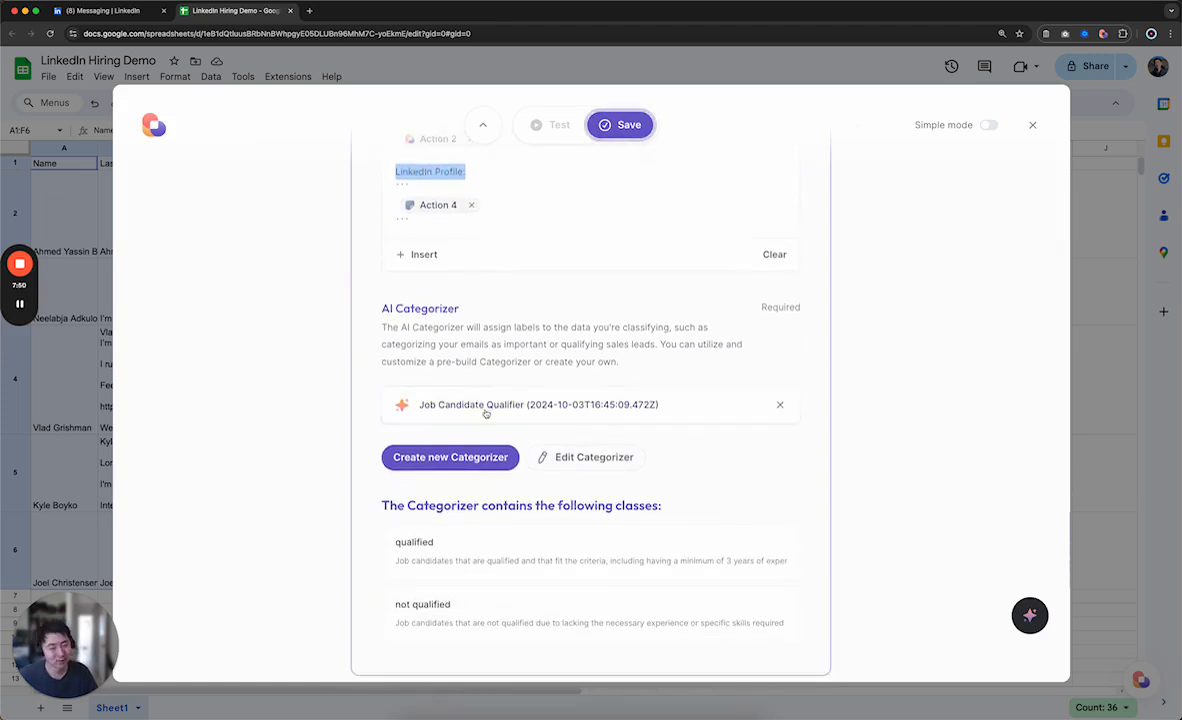
scroll(536, 416, "down", 1)
scroll(392, 476, "down", 1)
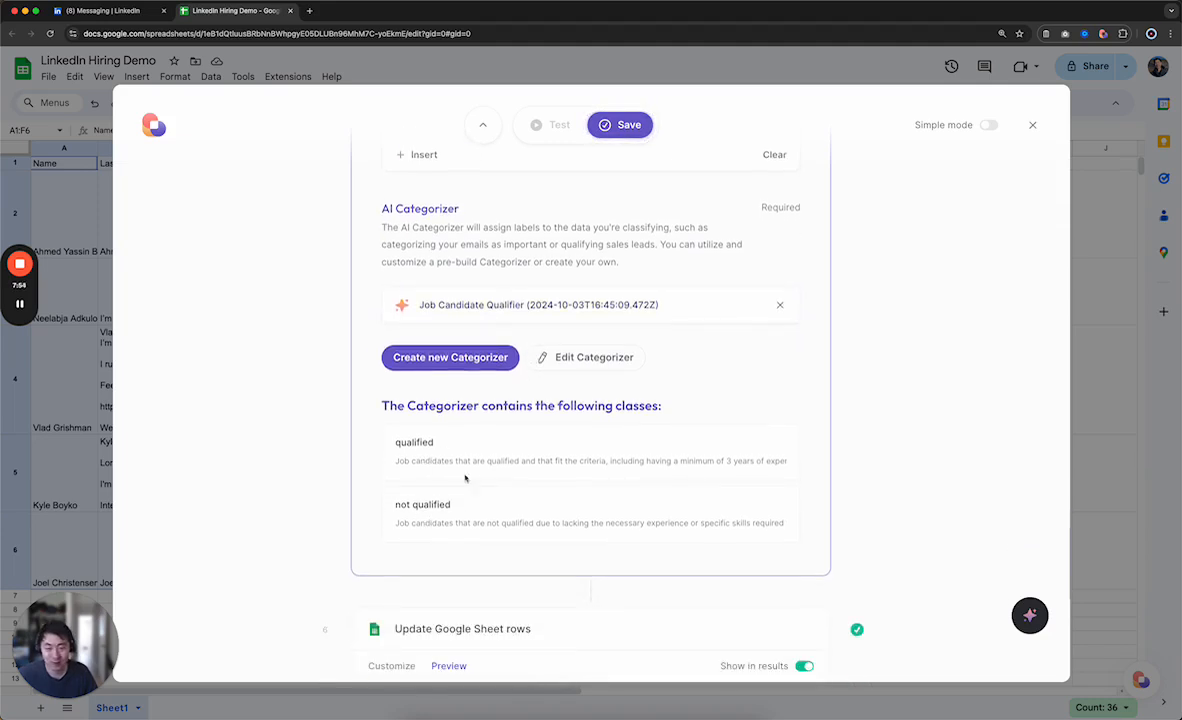
Start a new categorizer from the Job Candidates template with the Qualifying Candidates preset
left_click(438, 361)
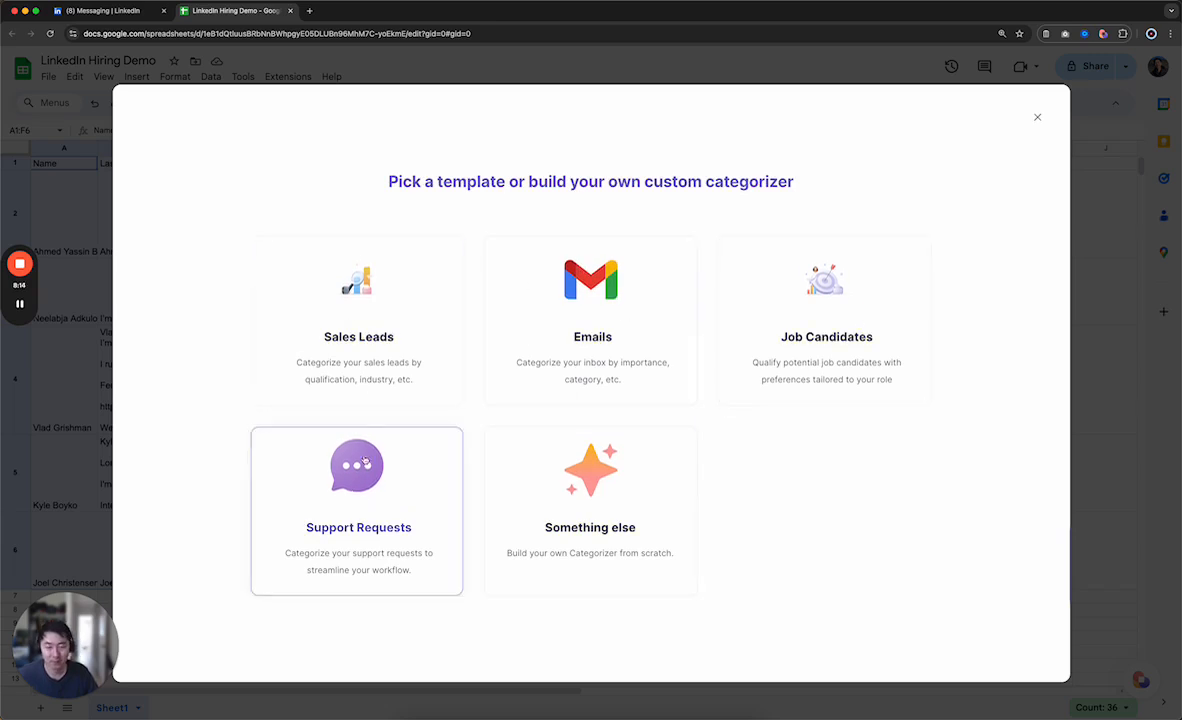
left_click(857, 327)
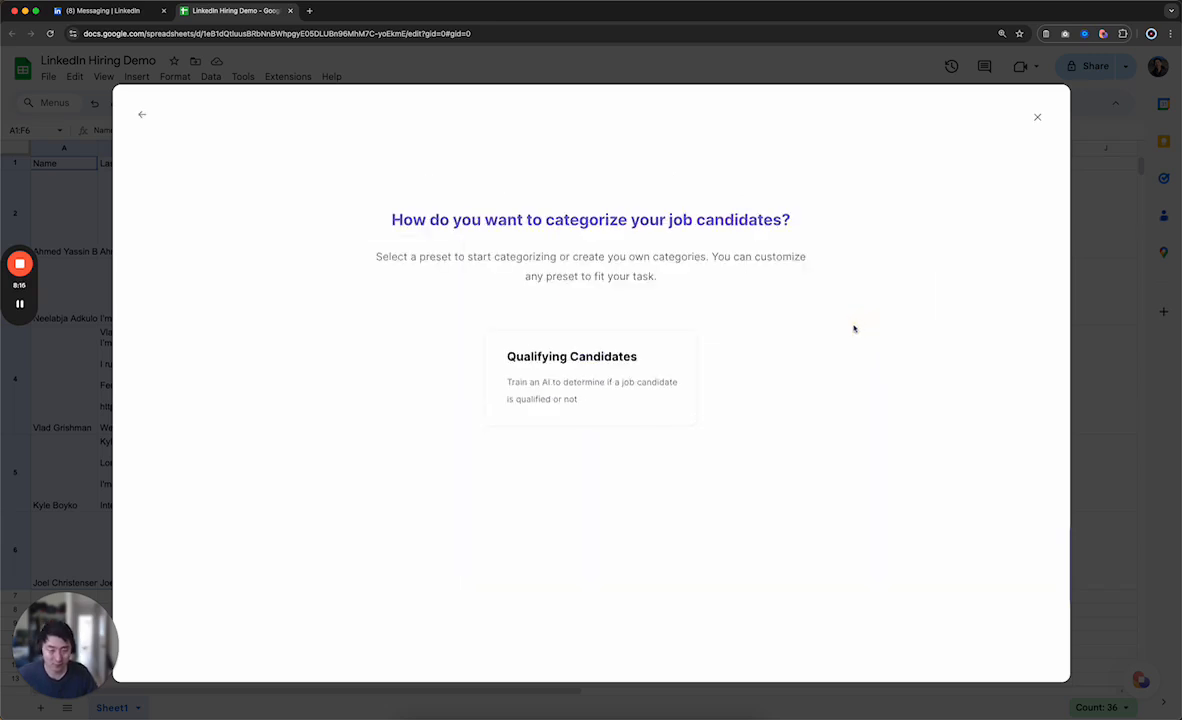
left_click(548, 387)
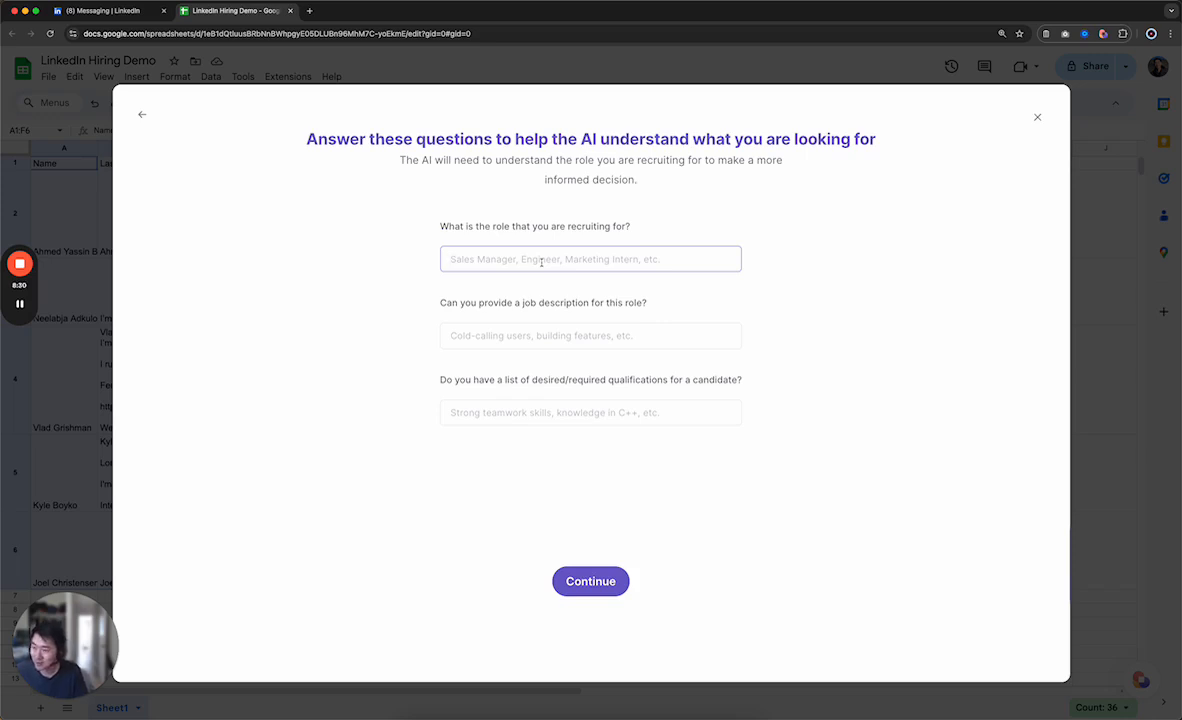
Enter "Sales Rep" as the role being recruited for
type("S")
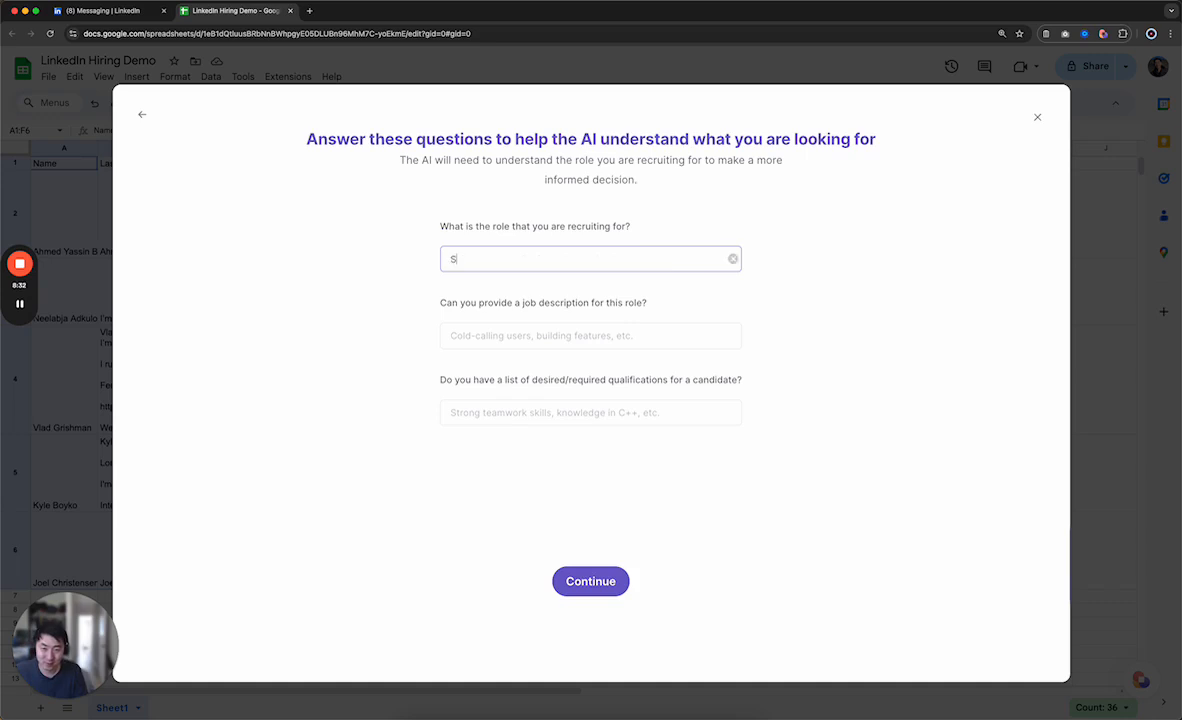
type("ales M")
key("BackSpace")
key("BackSpace")
key("super+a")
type("Sales")
key("Tab")
Submit the job description "Selling software to small businesses" and the required qualification "1 year of experience in a similar role within sales"
type("S")
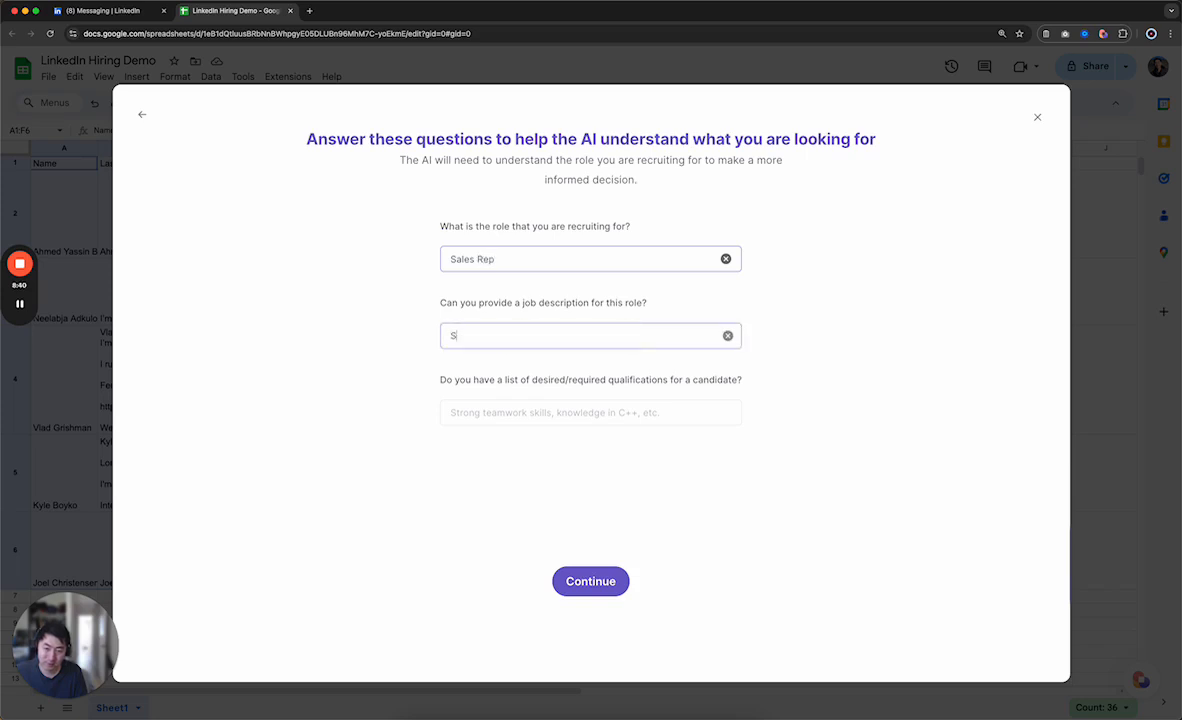
type("elling software to small businesses")
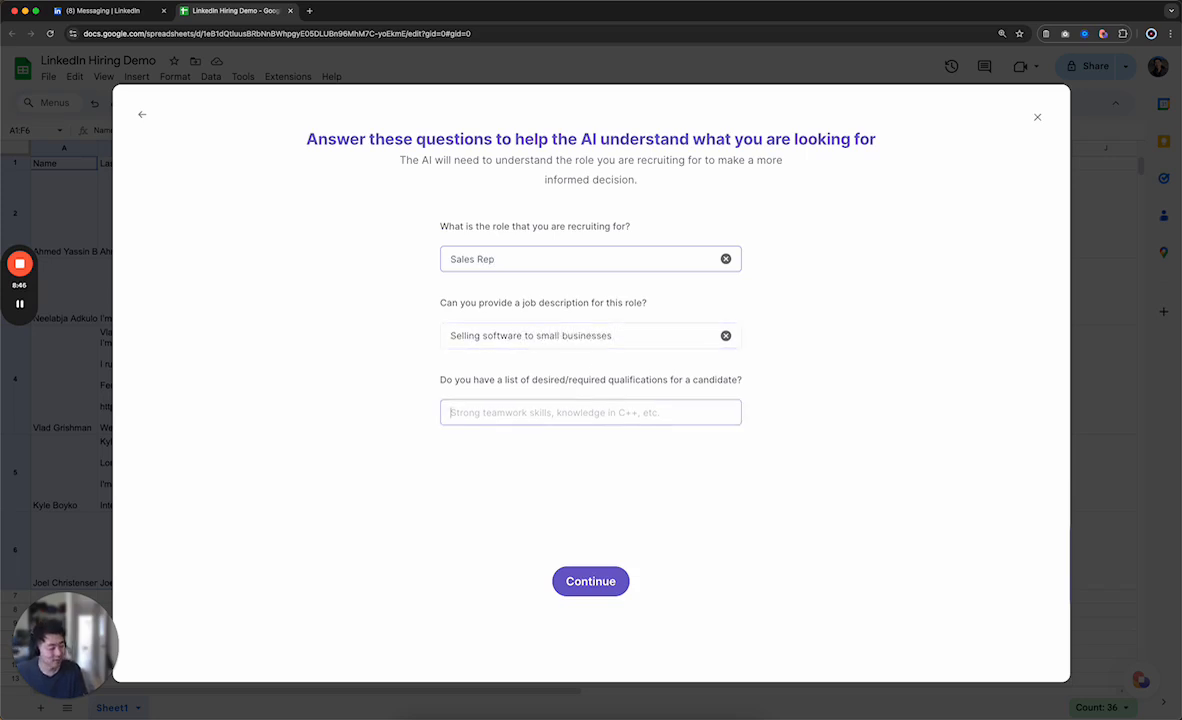
type("1 y")
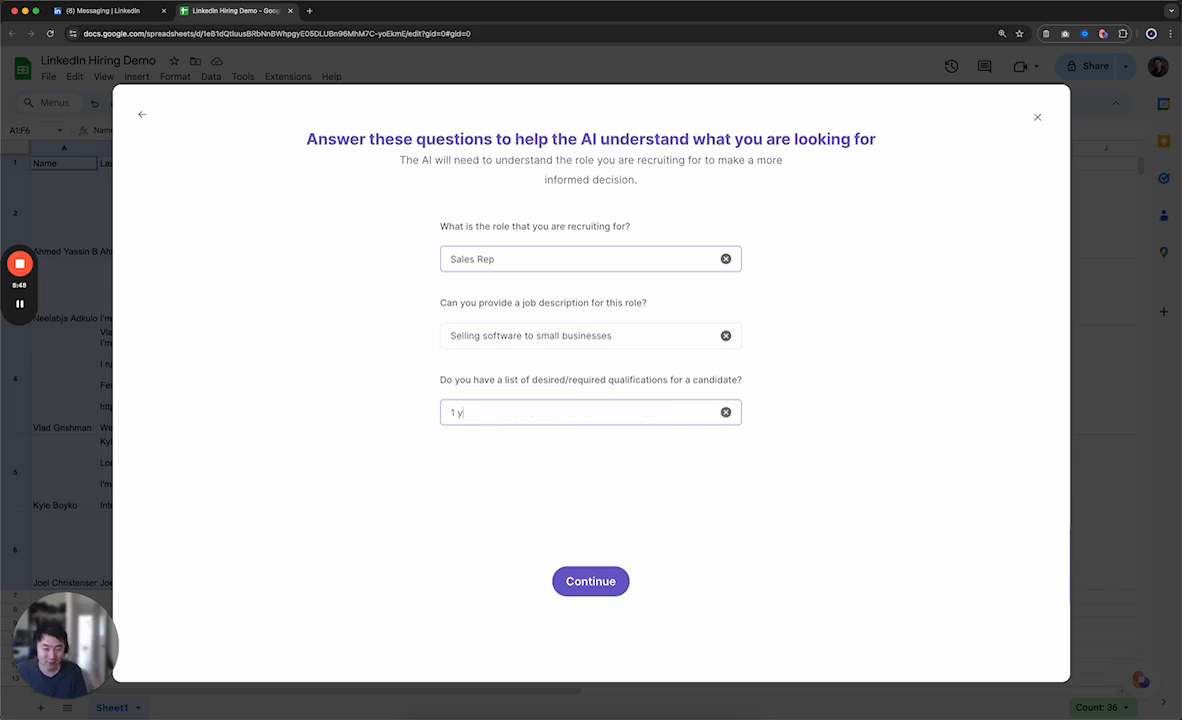
type("ear of experience in")
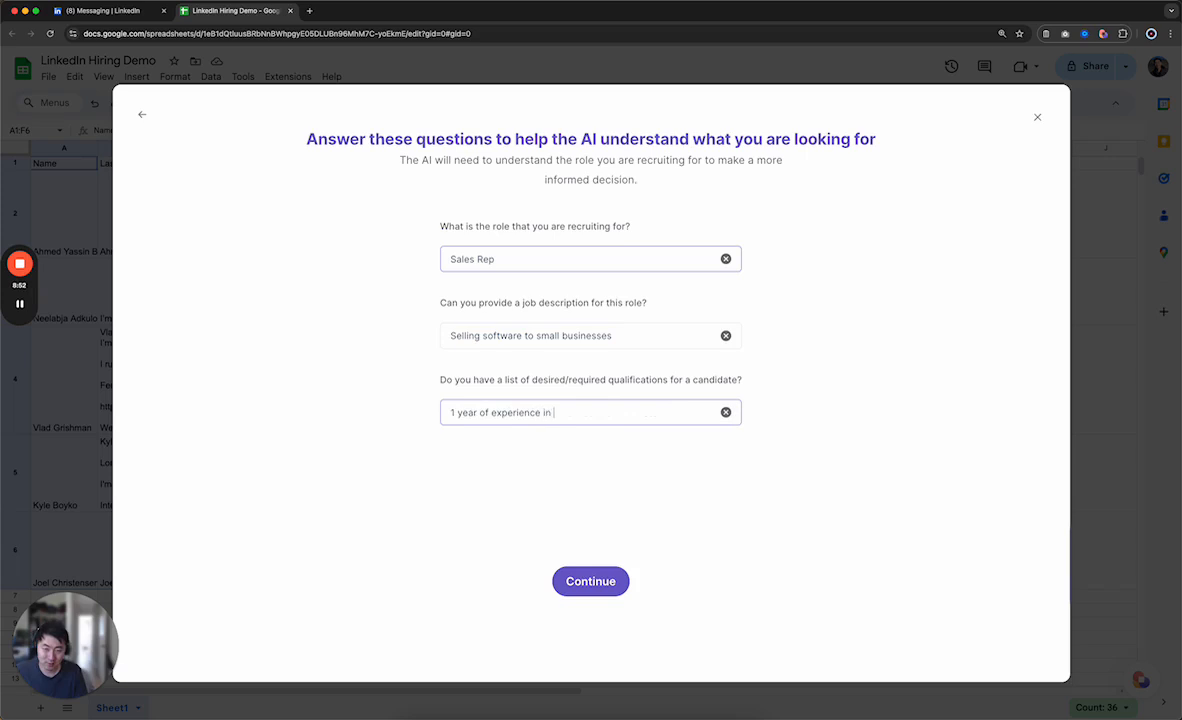
type(" a similar role within sales")
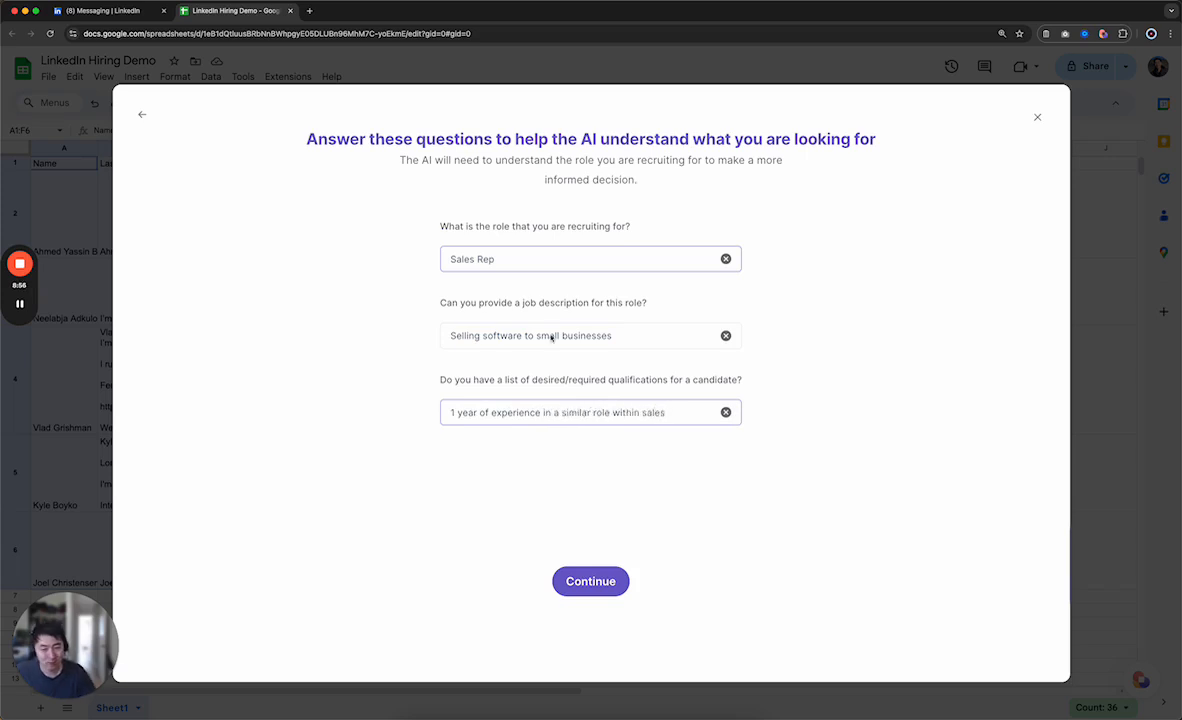
left_click(590, 580)
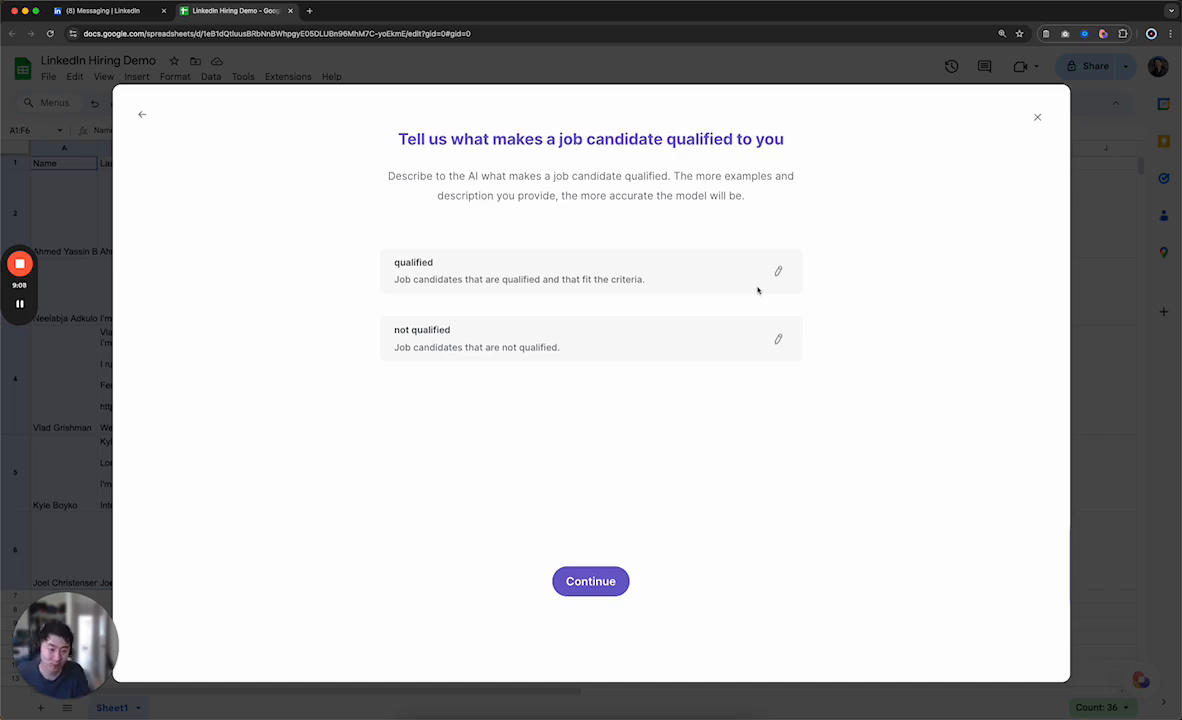
Accept the default class descriptions and the suggested categorizer name, and choose to train the AI on examples
left_click(598, 580)
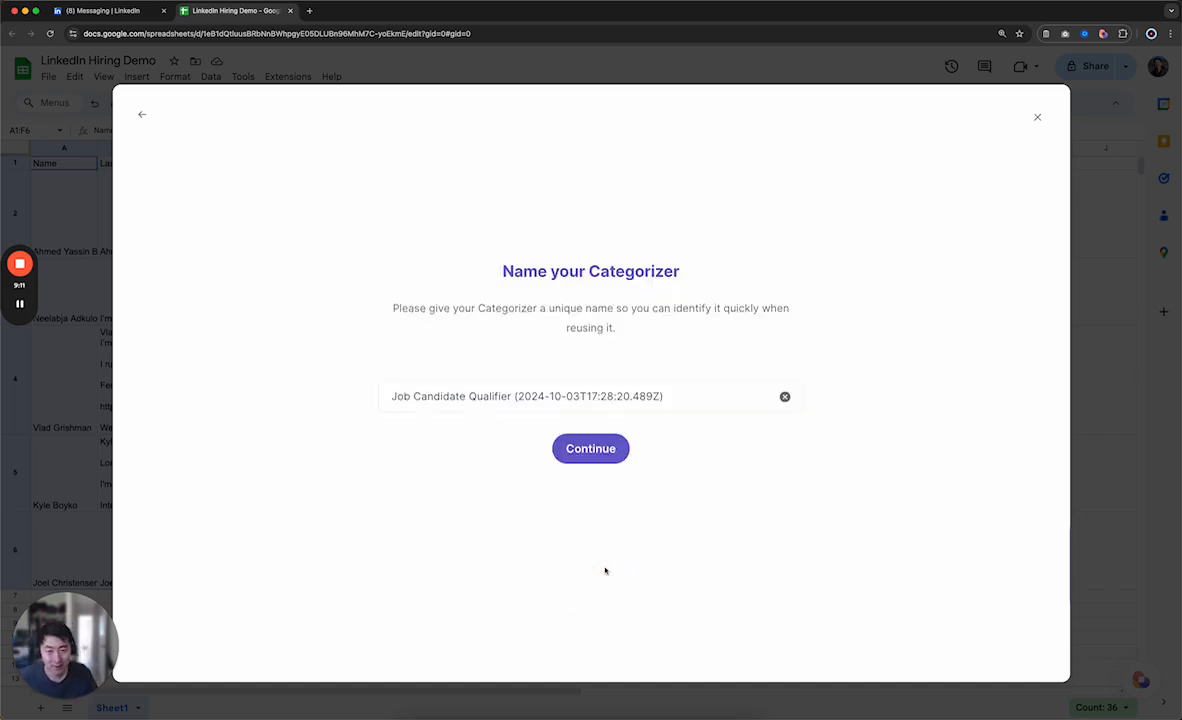
left_click(587, 450)
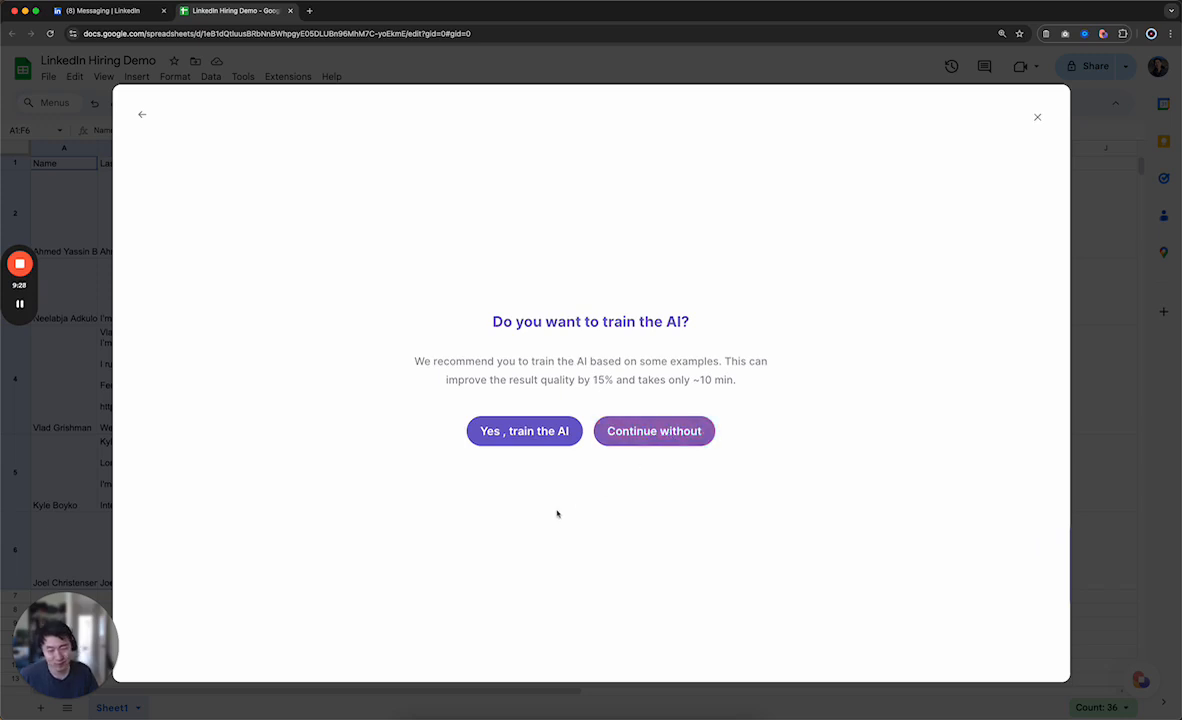
left_click(522, 431)
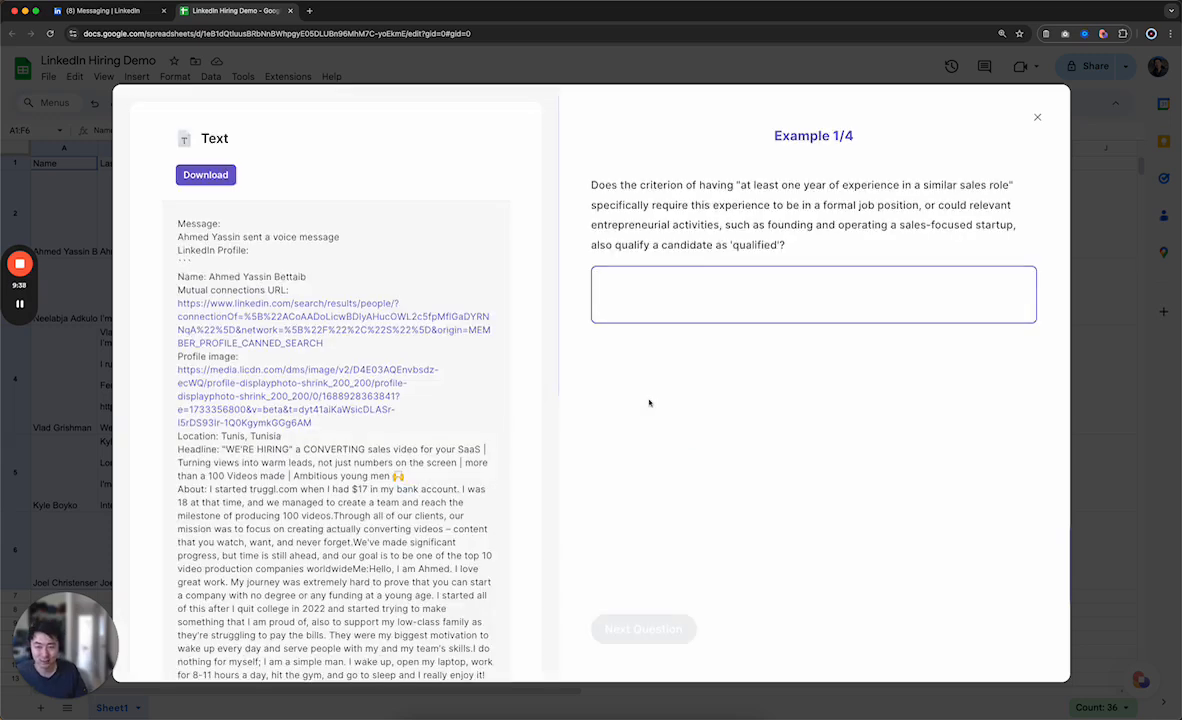
Read the first training question about entrepreneurial sales experience and examine the example candidate's message and LinkedIn profile text
left_click_drag(592, 184, 845, 225)
scroll(305, 287, "down", 10)
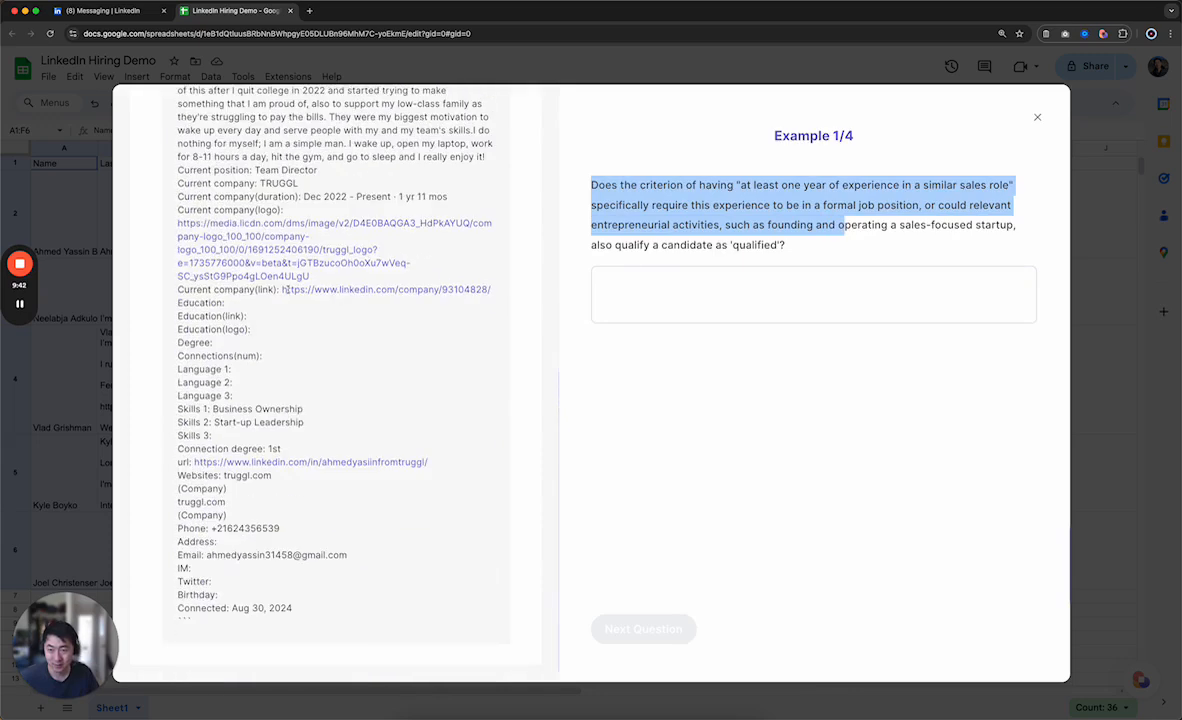
scroll(286, 289, "up", 10)
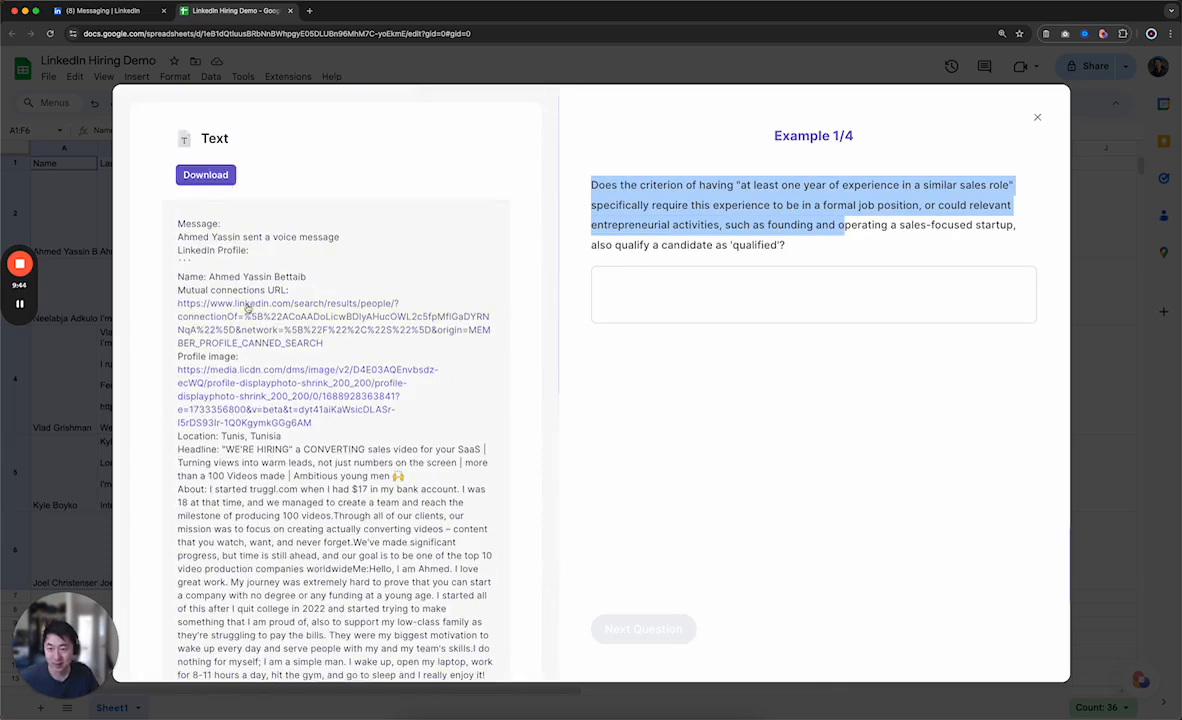
scroll(262, 307, "down", 5)
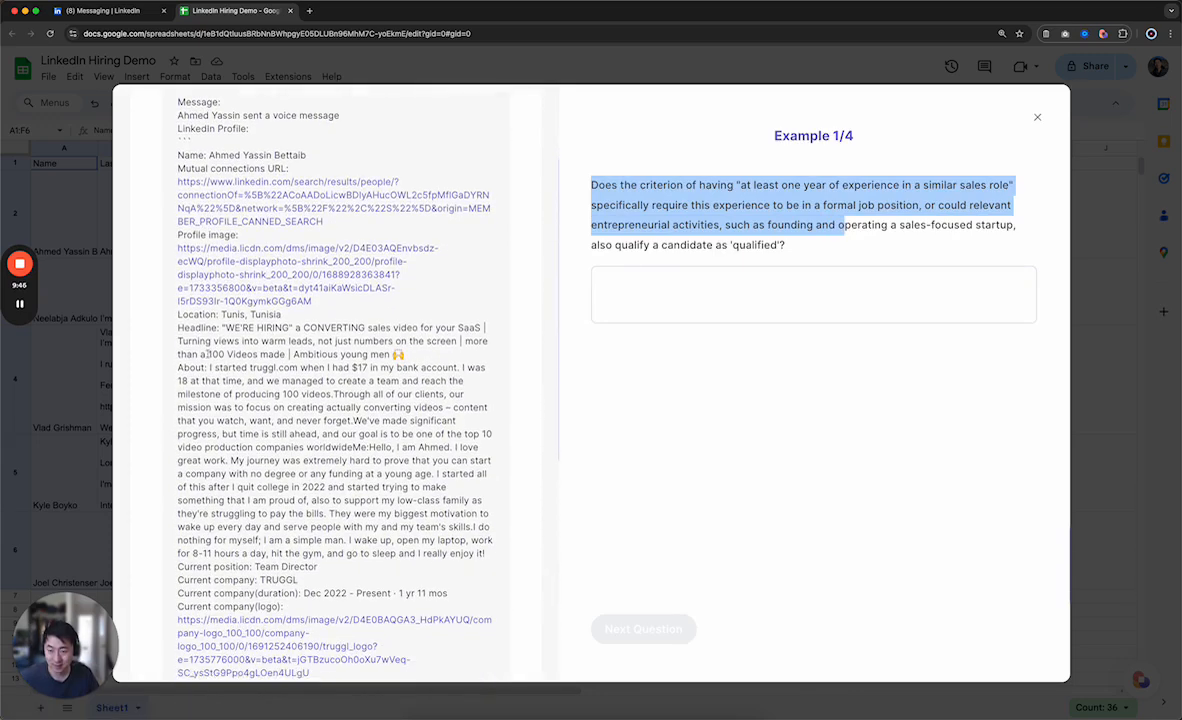
scroll(208, 354, "down", 3)
scroll(214, 371, "down", 3)
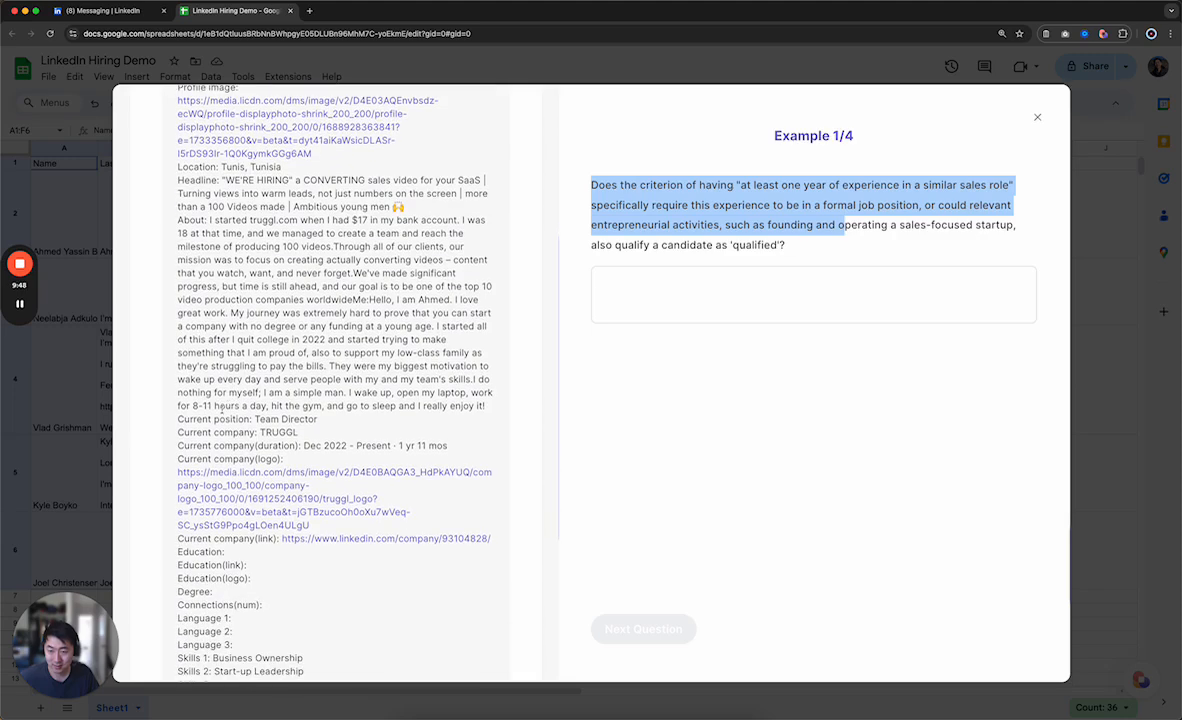
scroll(300, 415, "down", 10)
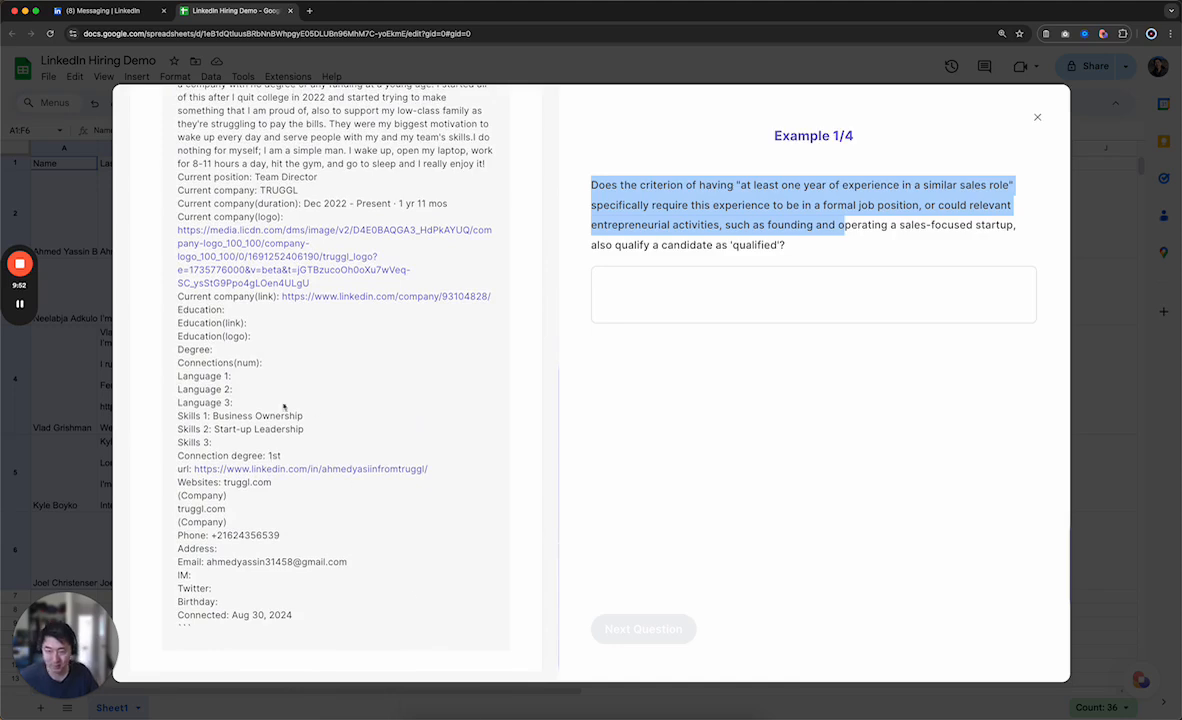
scroll(419, 382, "up", 10)
left_click(708, 318)
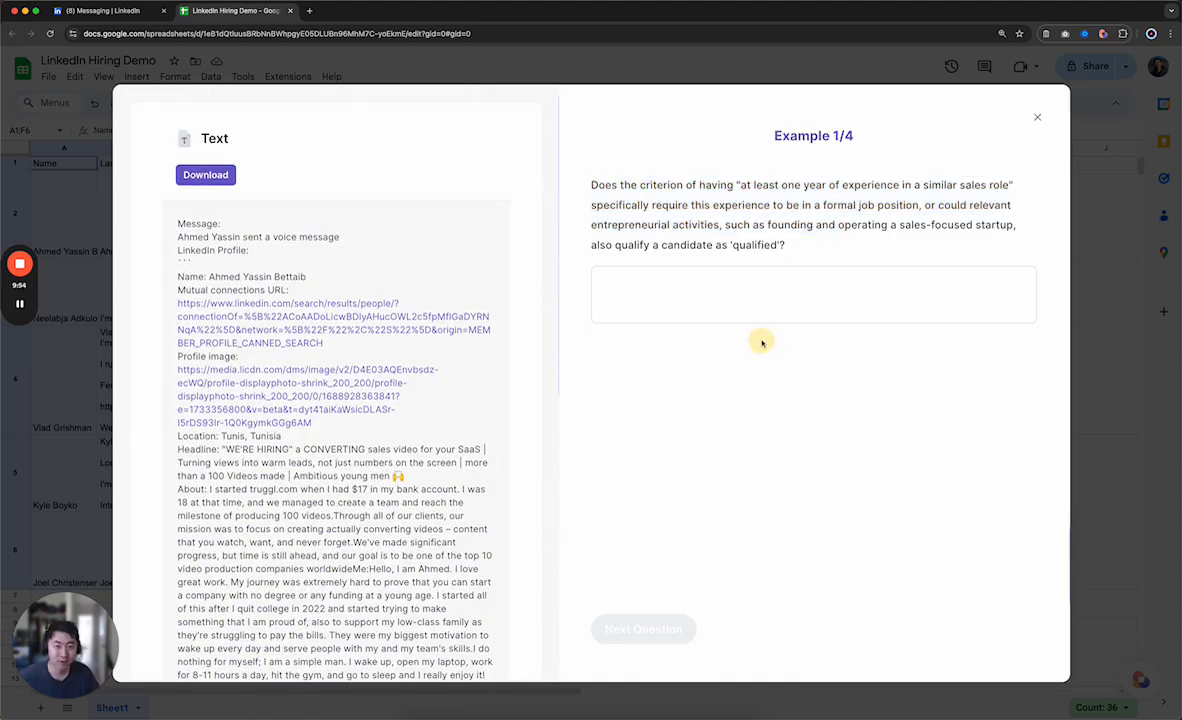
left_click_drag(590, 184, 940, 240)
left_click_drag(788, 244, 593, 166)
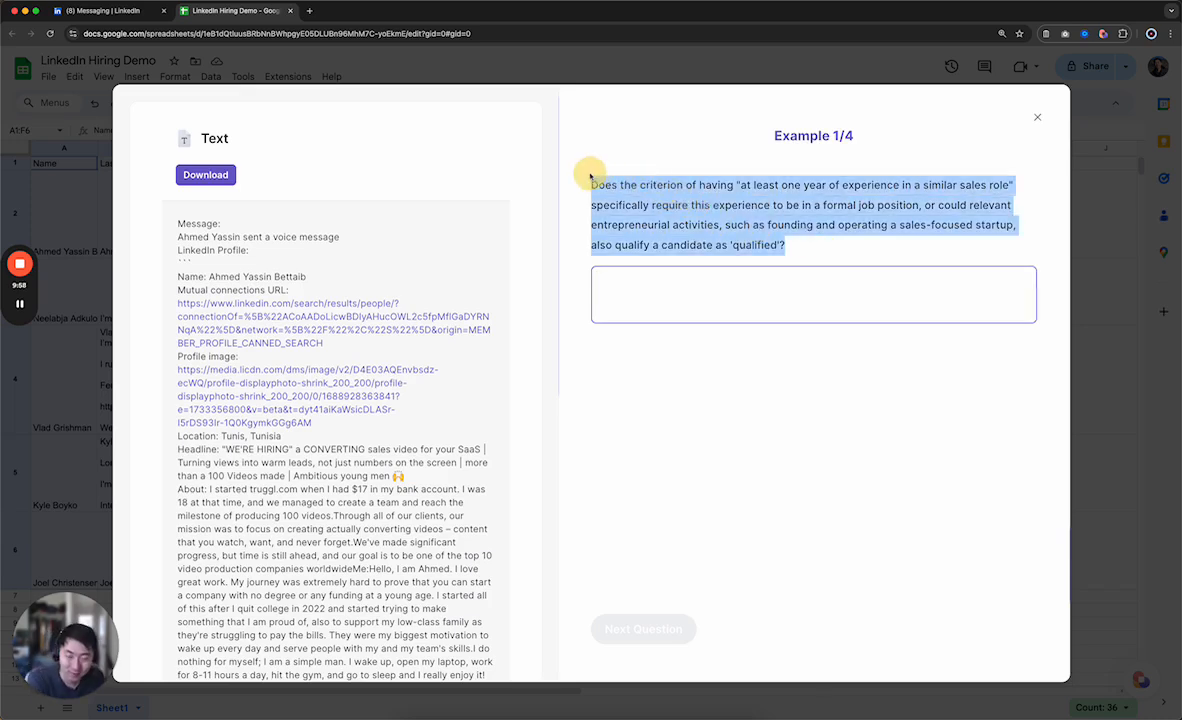
left_click(665, 204)
triple_click(662, 202)
triple_click(625, 185)
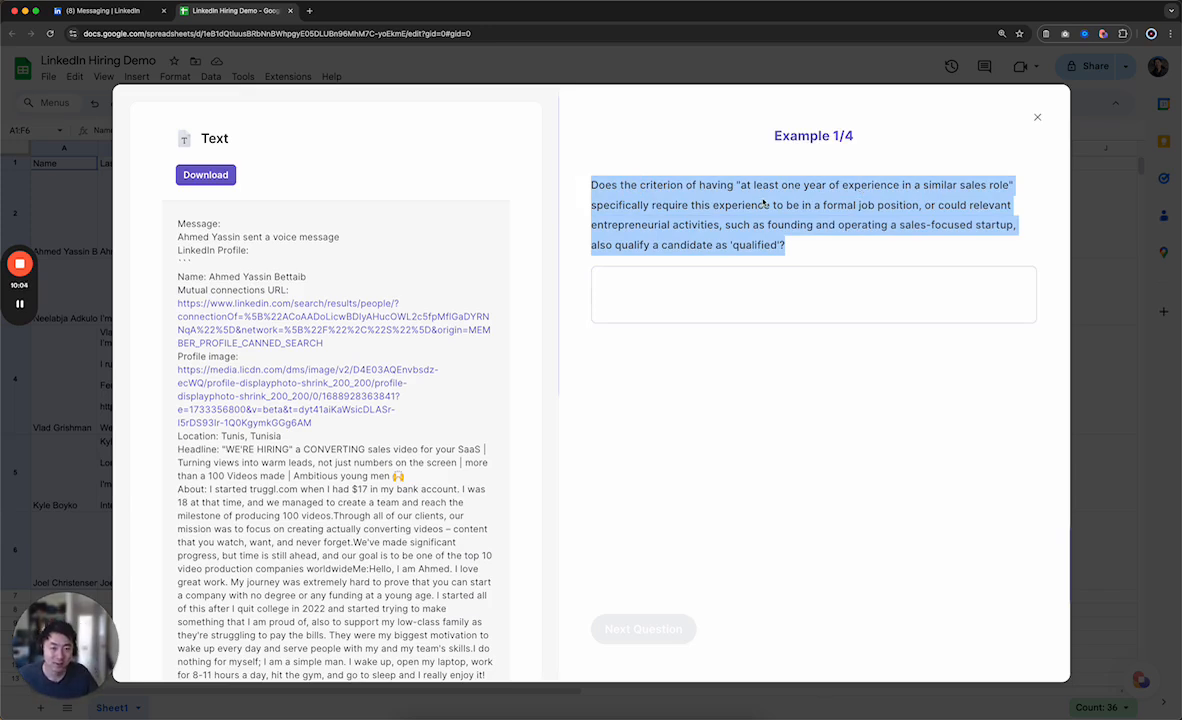
Answer the first training question with "entrepreneurial activities are great and should count towards the experience" and submit it
left_click(810, 284)
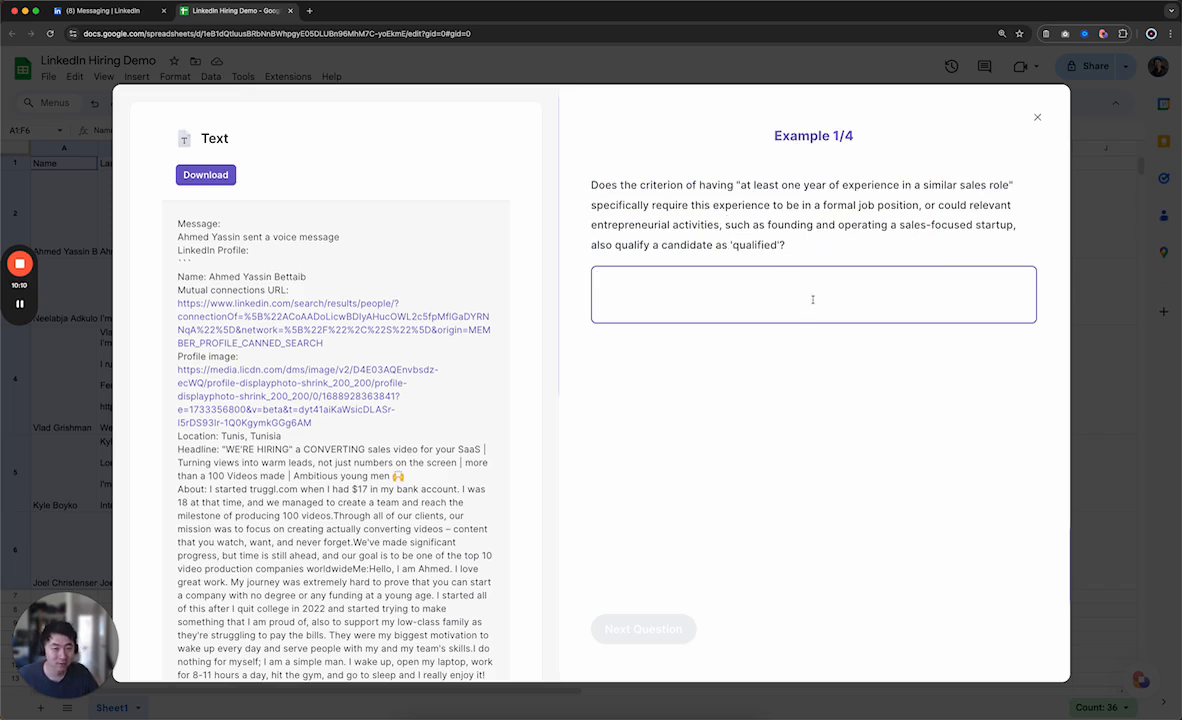
left_click(750, 297)
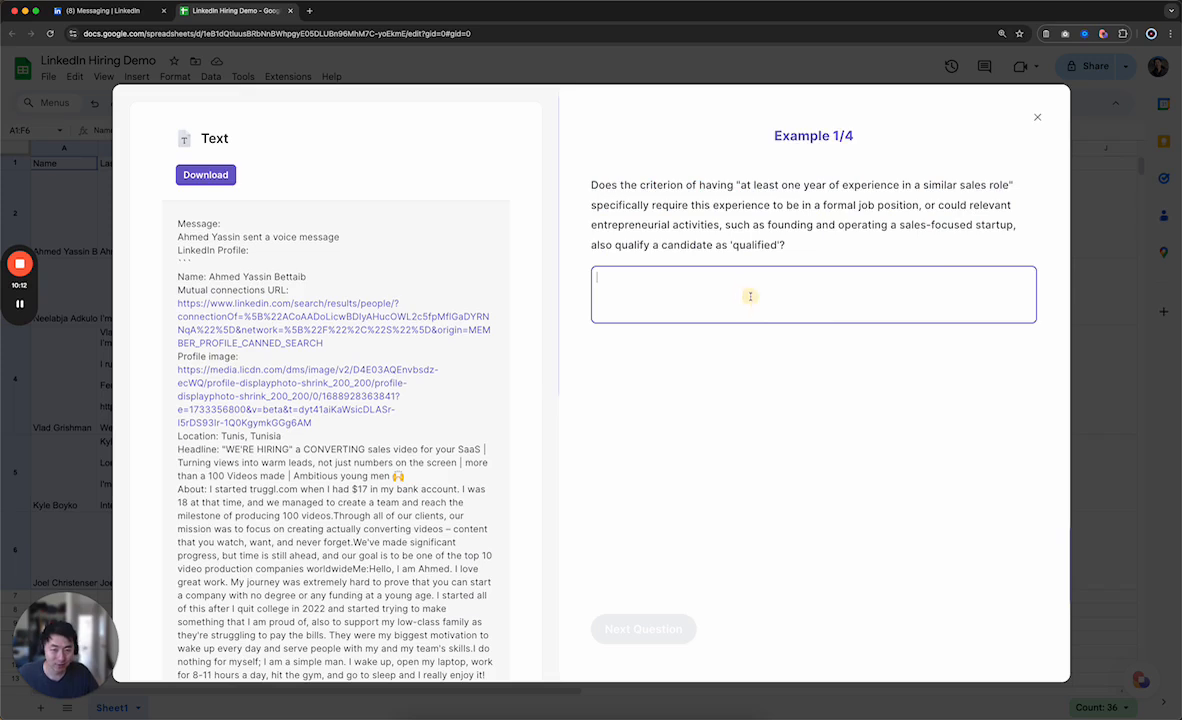
type("entrepreneurial activities are")
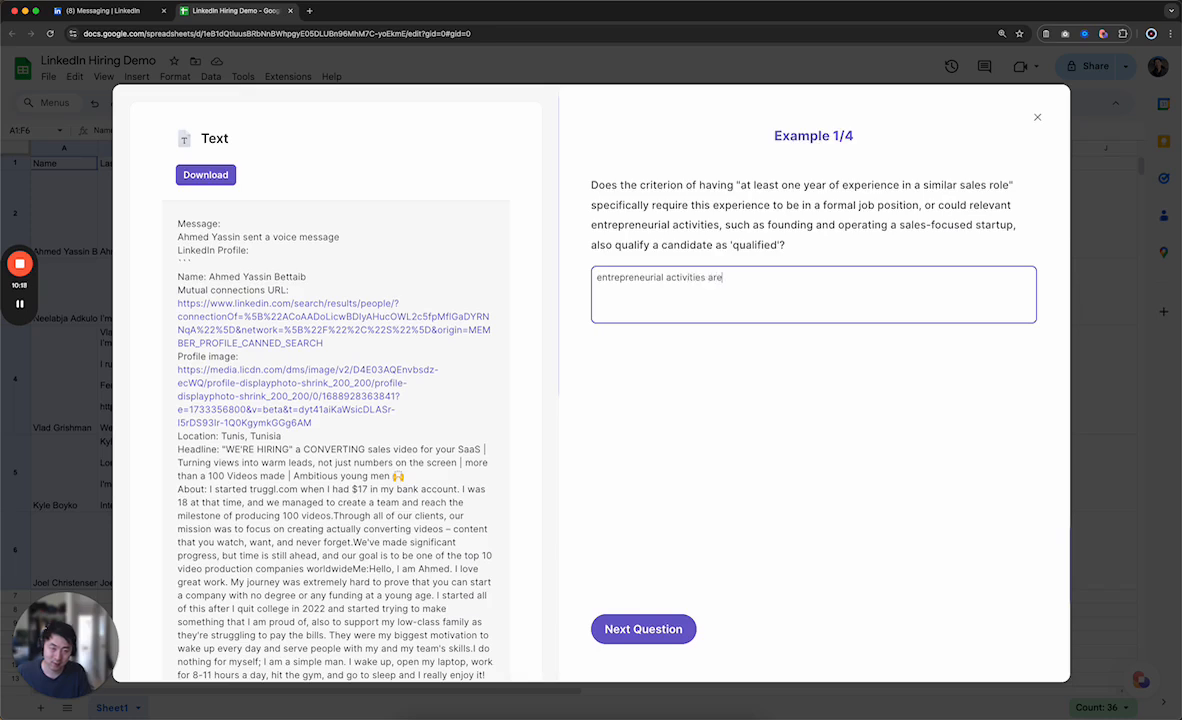
type("and should count towar")
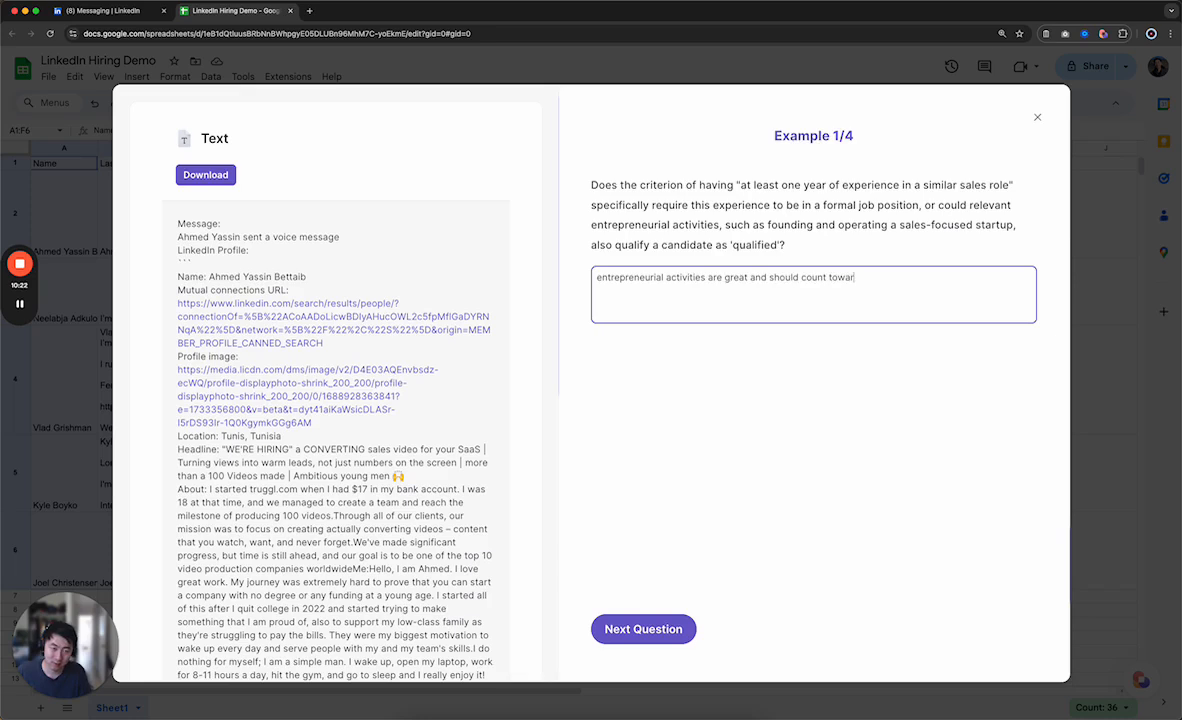
type("ds the experience")
left_click(643, 629)
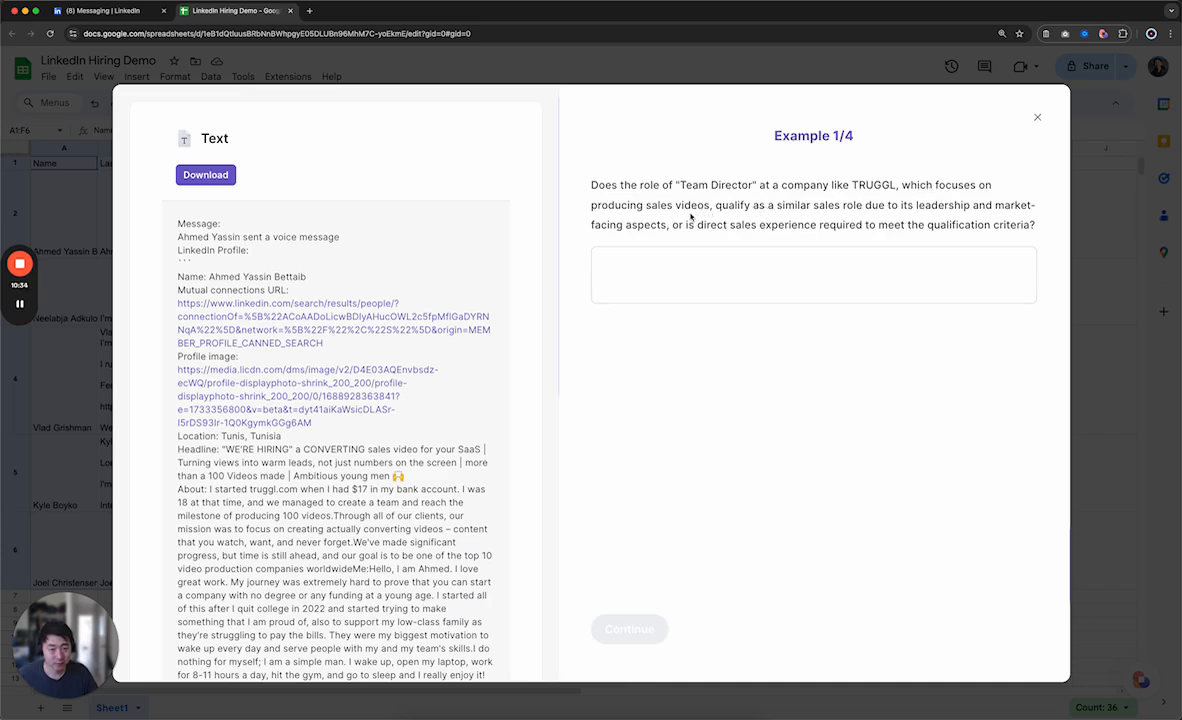
Answer "yes" to the question about the Team Director role at TRUGGL and submit it
left_click(765, 260)
type("yes")
left_click(629, 628)
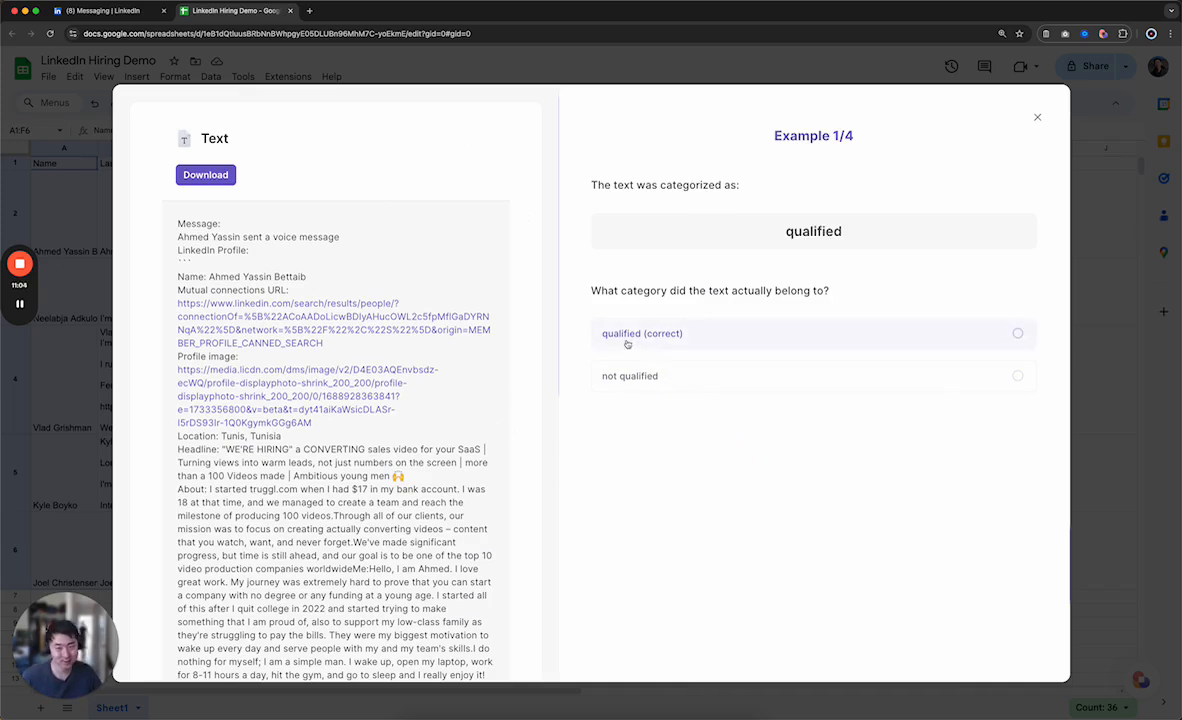
Check the first example's profile text against its category and confirm "qualified" as correct
scroll(320, 386, "down", 10)
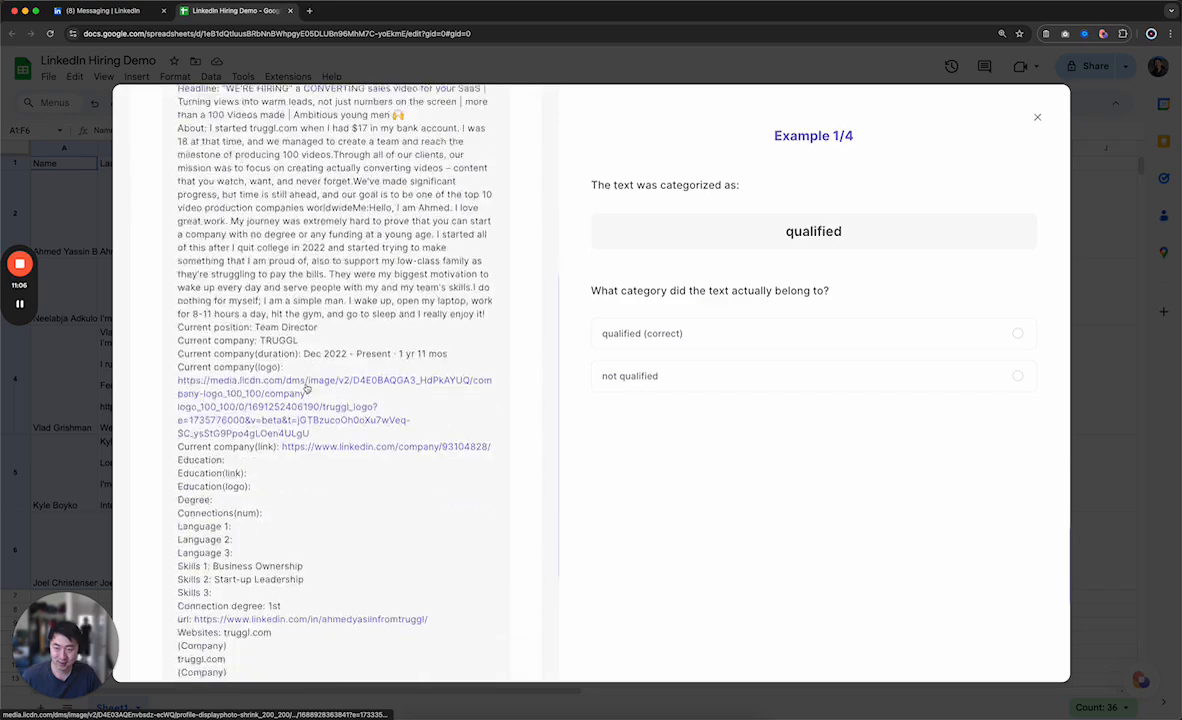
scroll(307, 388, "up", 10)
scroll(307, 388, "down", 10)
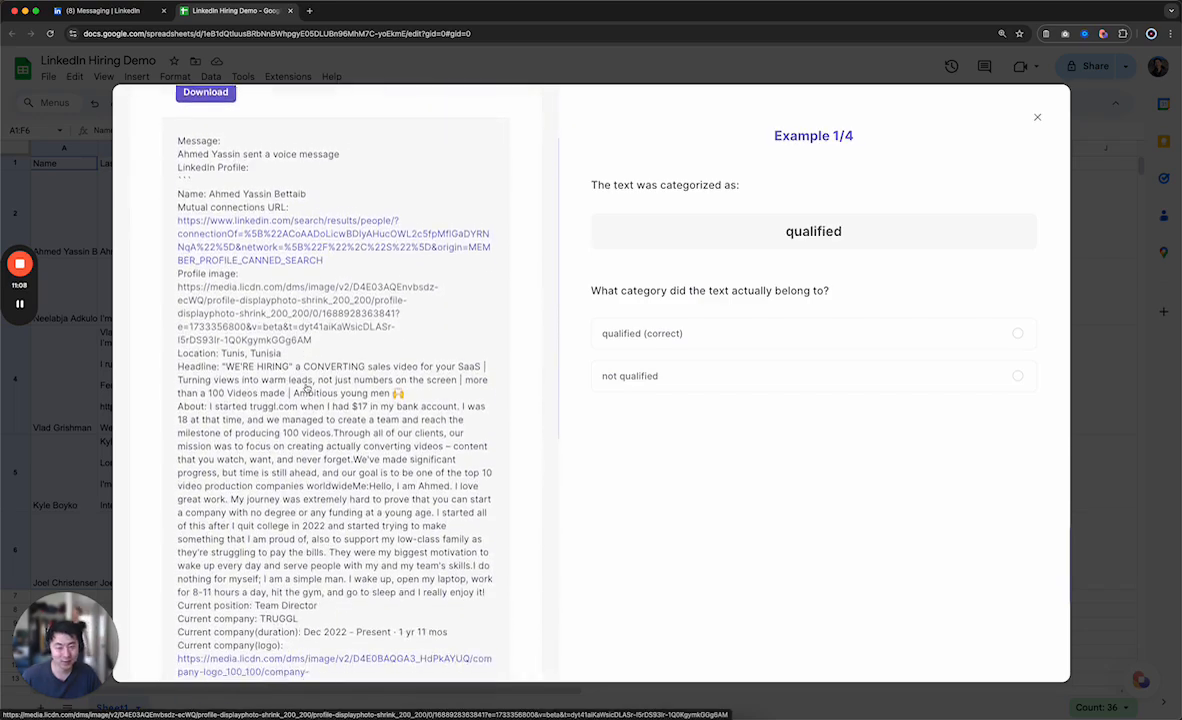
scroll(307, 388, "up", 10)
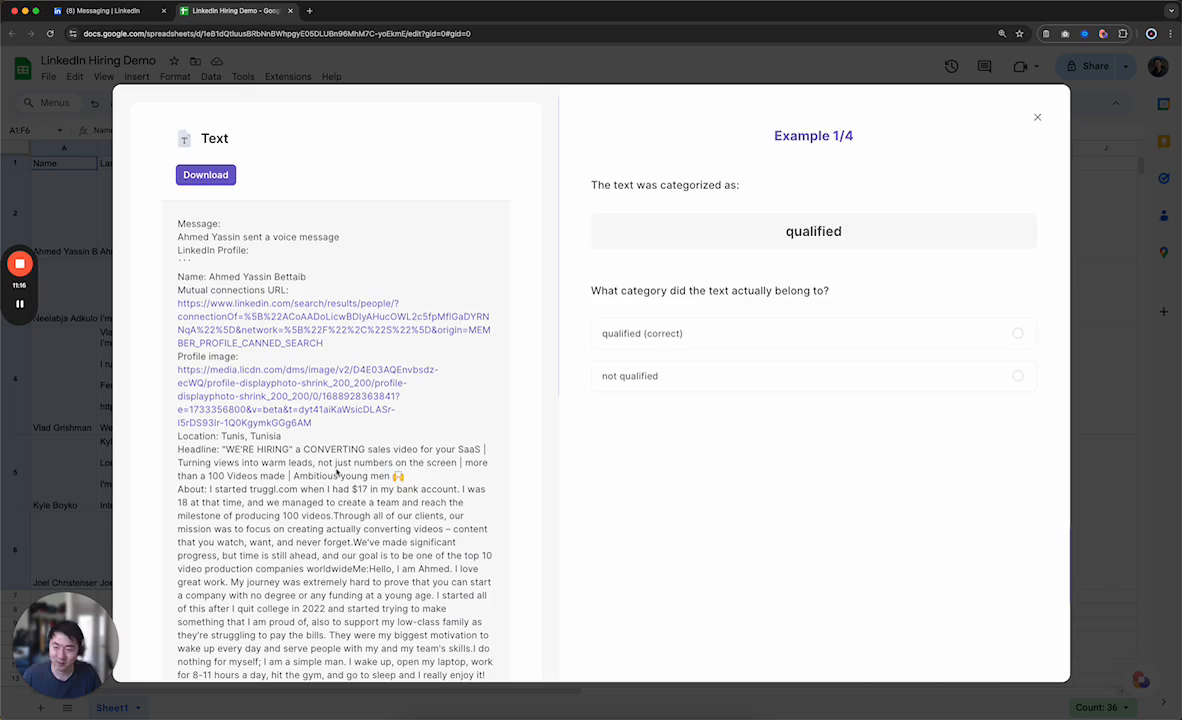
left_click(732, 338)
left_click(641, 443)
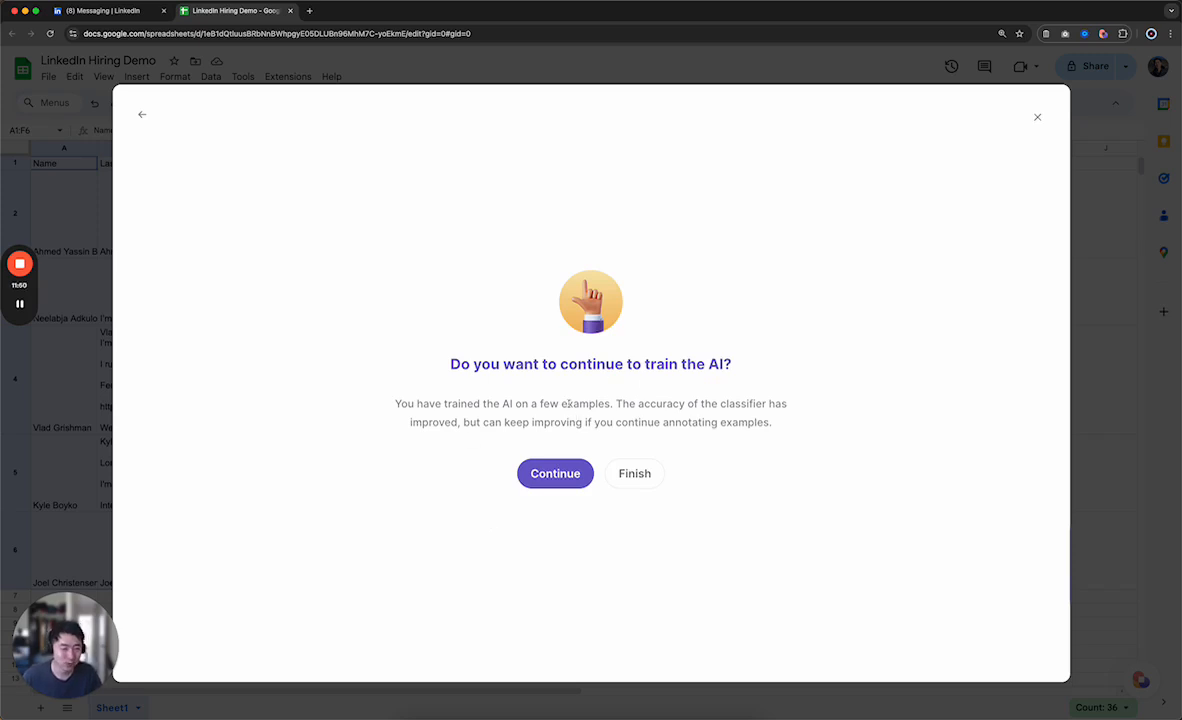
Finish training the AI and use the new categorizer in the playbook
left_click(644, 480)
left_click(605, 582)
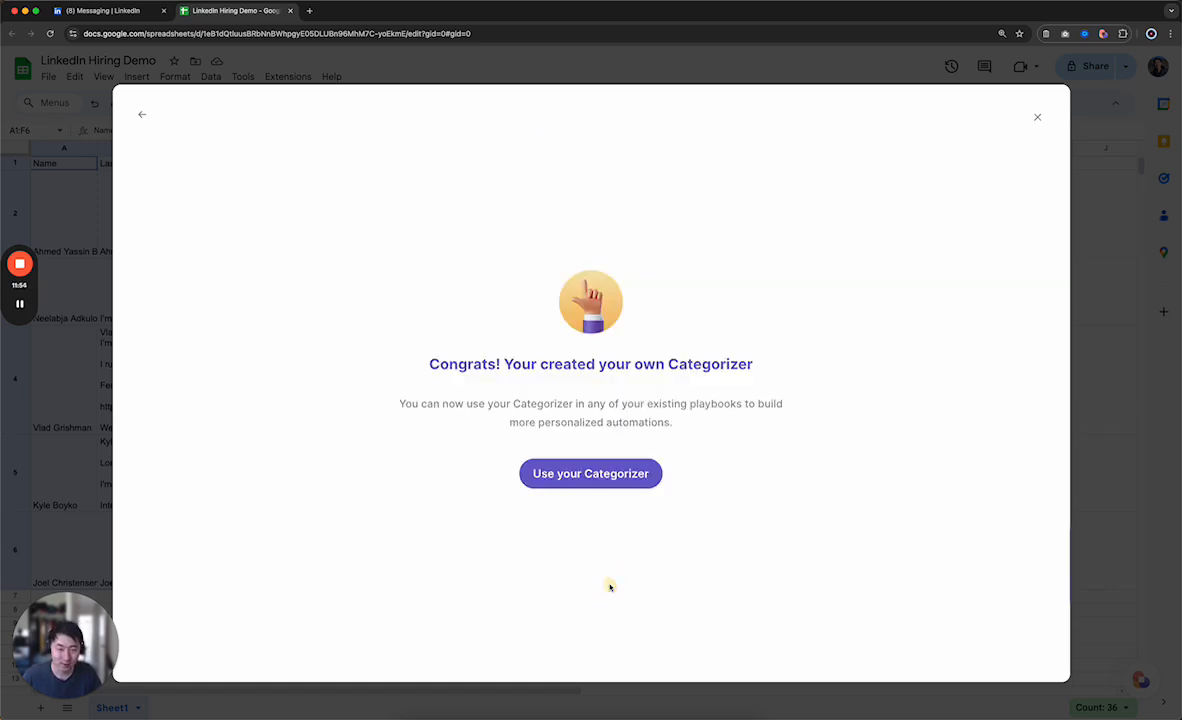
left_click(618, 477)
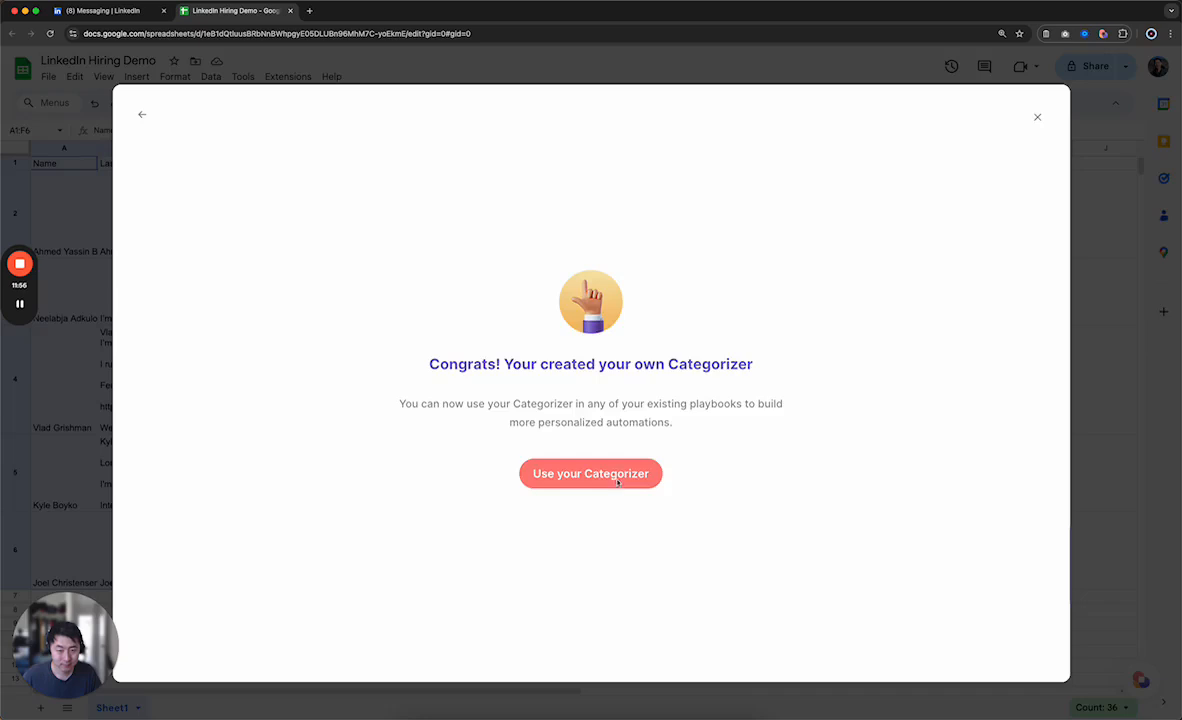
Run the customized categorization action with the new Job Candidate Qualifier on the sheet's candidates
scroll(617, 483, "up", 2)
scroll(617, 483, "up", 6)
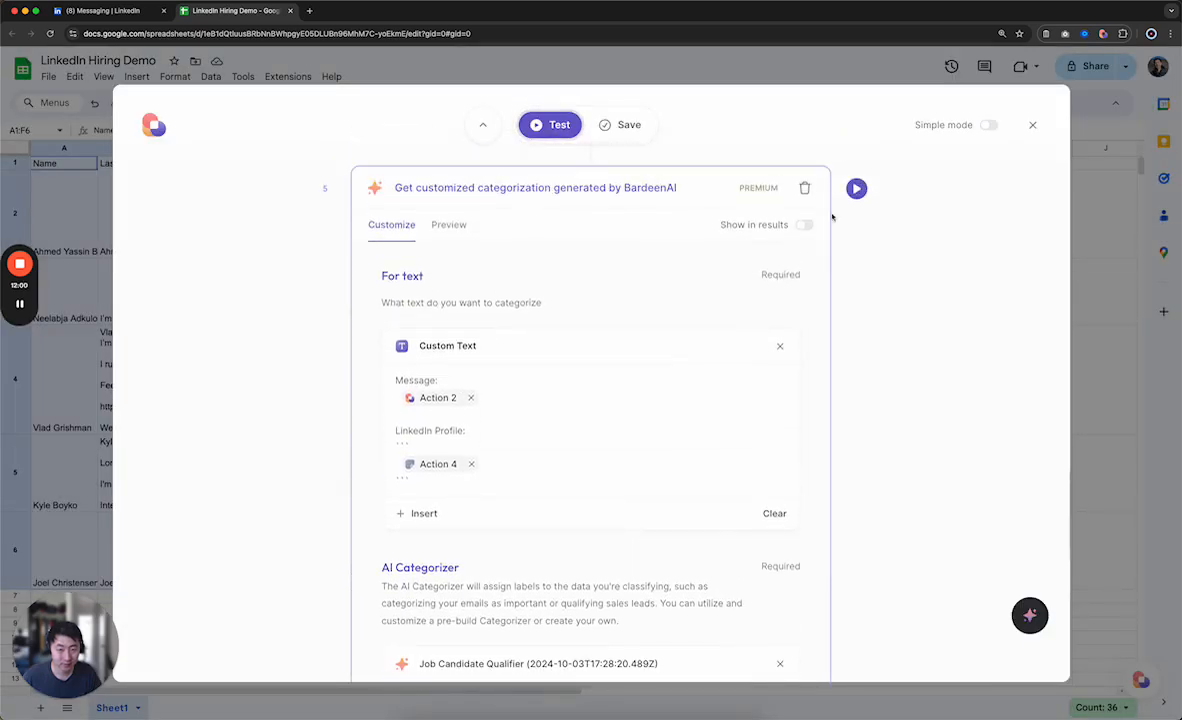
left_click(857, 189)
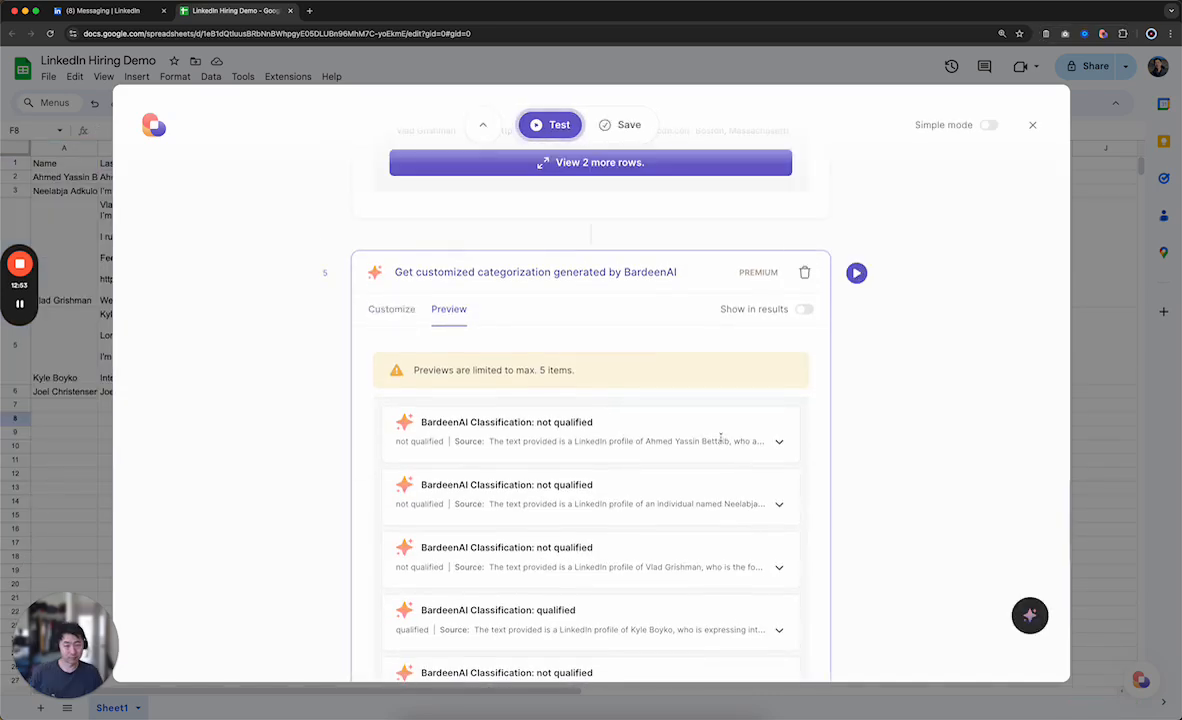
Run the Update Google Sheet rows action, mapping Qualification and Explanation to new columns of the same names
scroll(620, 450, "down", 3)
scroll(618, 447, "down", 10)
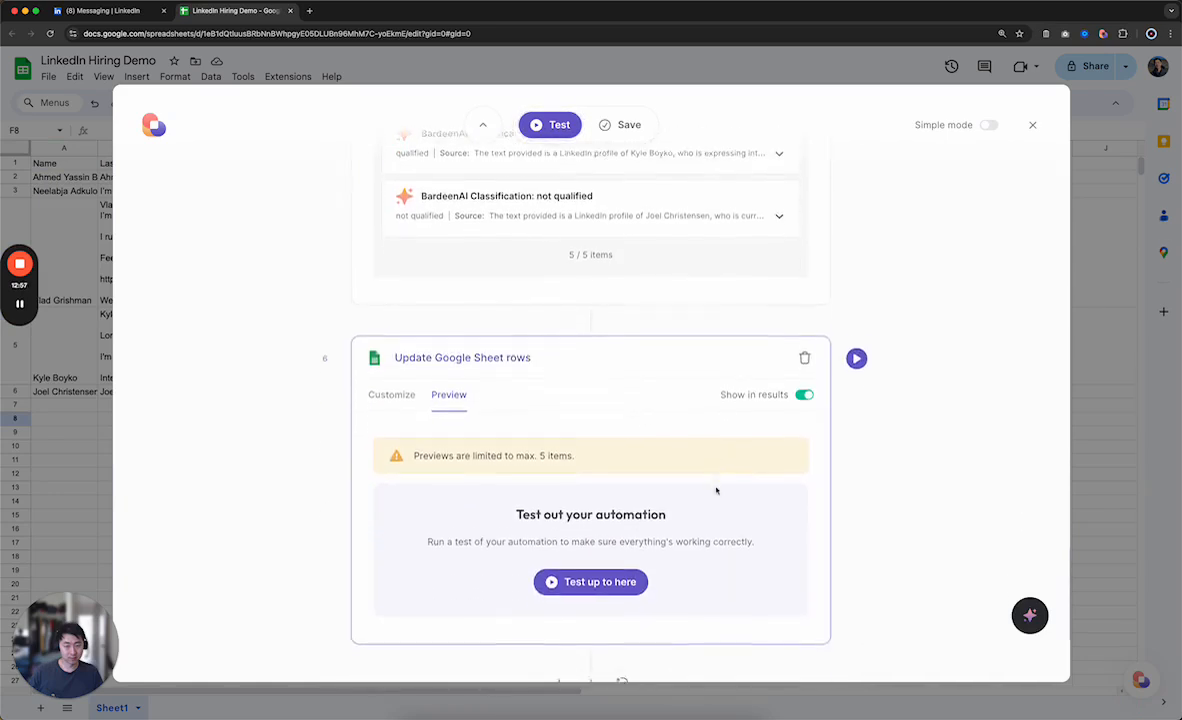
left_click(857, 308)
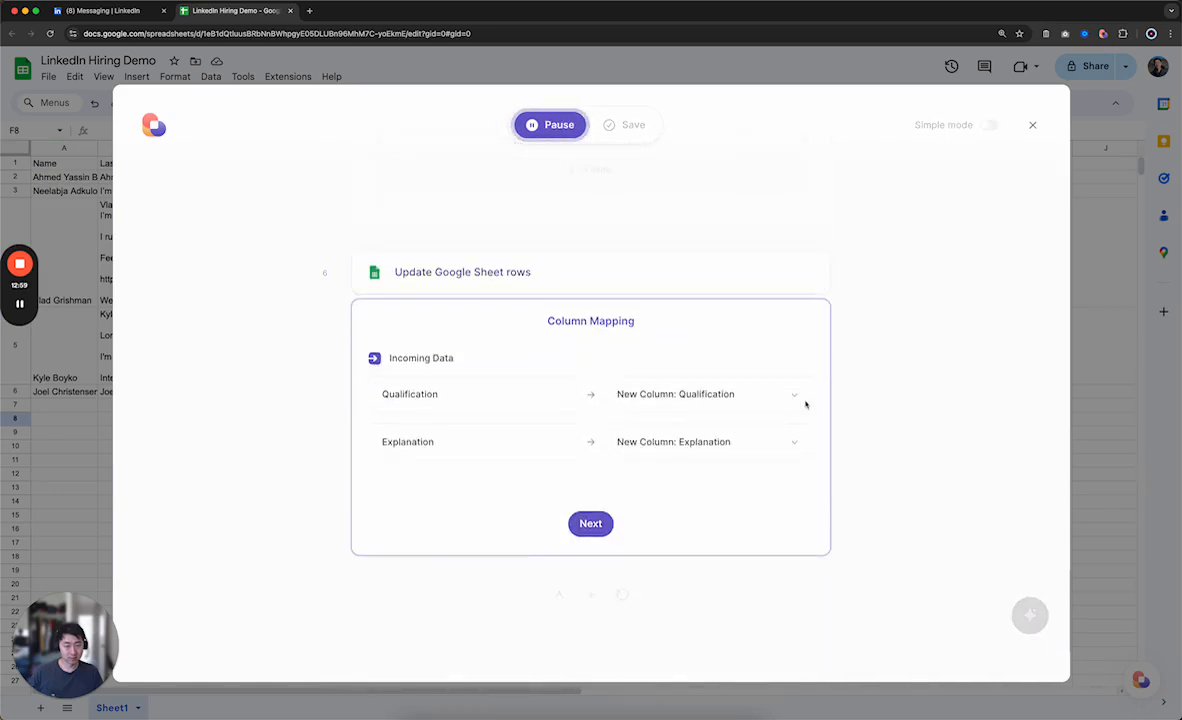
left_click(592, 526)
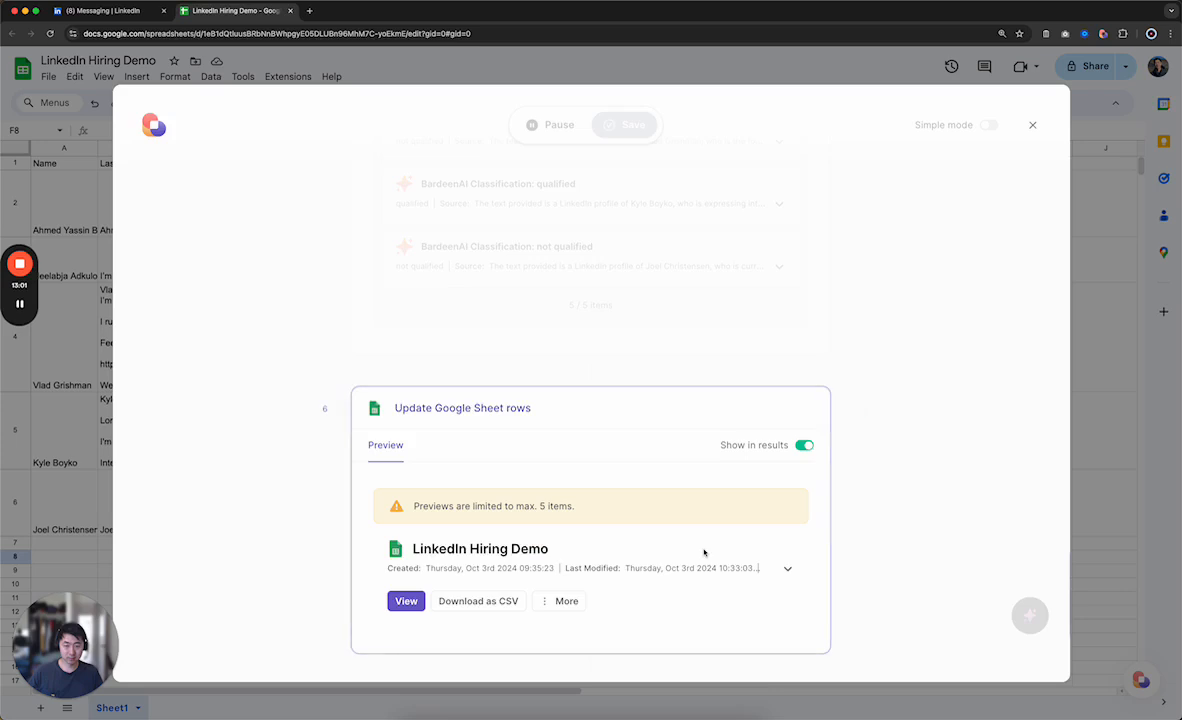
scroll(937, 425, "down", 2)
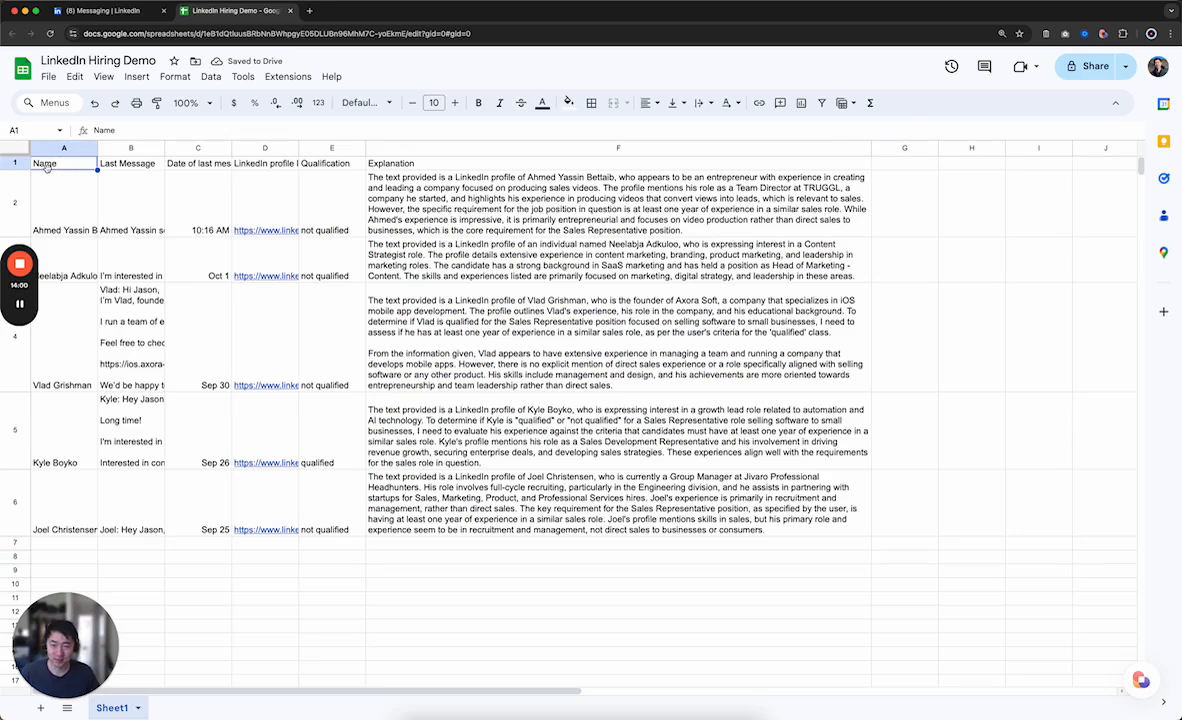
Examine the Qualification and Explanation columns in the candidate table A1:F6, focusing on the candidate in row 5
left_click_drag(532, 412, 67, 445)
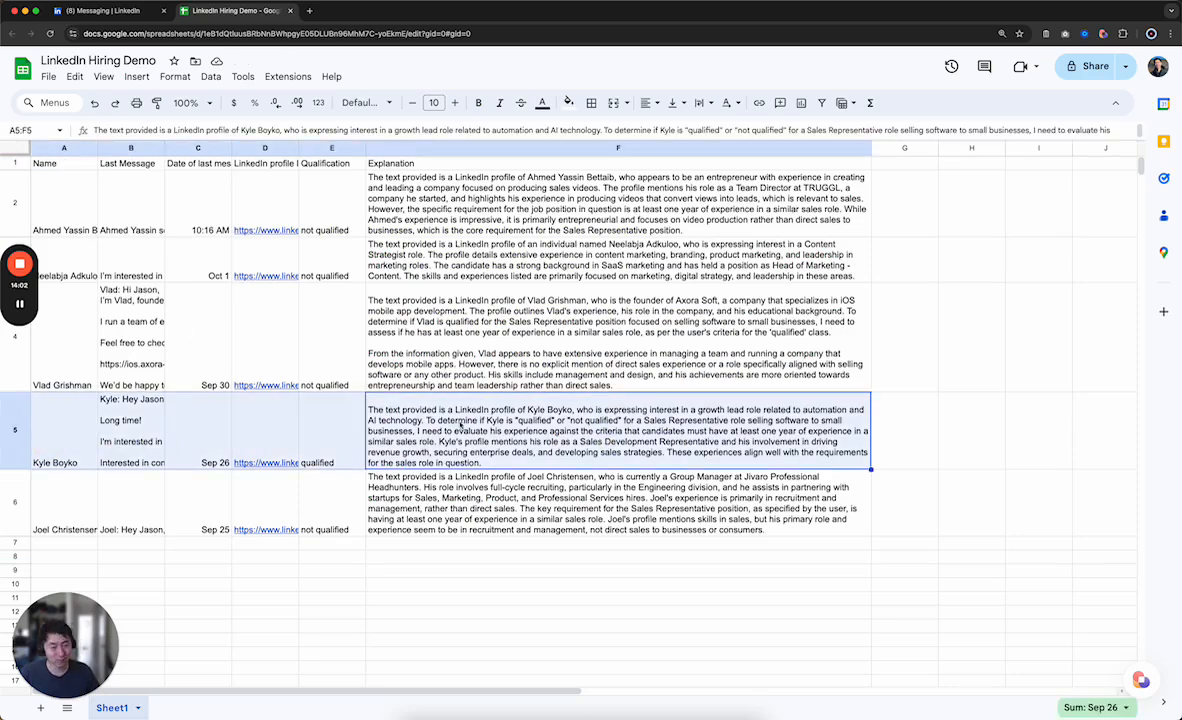
left_click(455, 412)
scroll(210, 415, "down", 1)
scroll(216, 427, "up", 1)
scroll(216, 427, "down", 3)
scroll(216, 427, "up", 3)
mouse_move(20, 267)
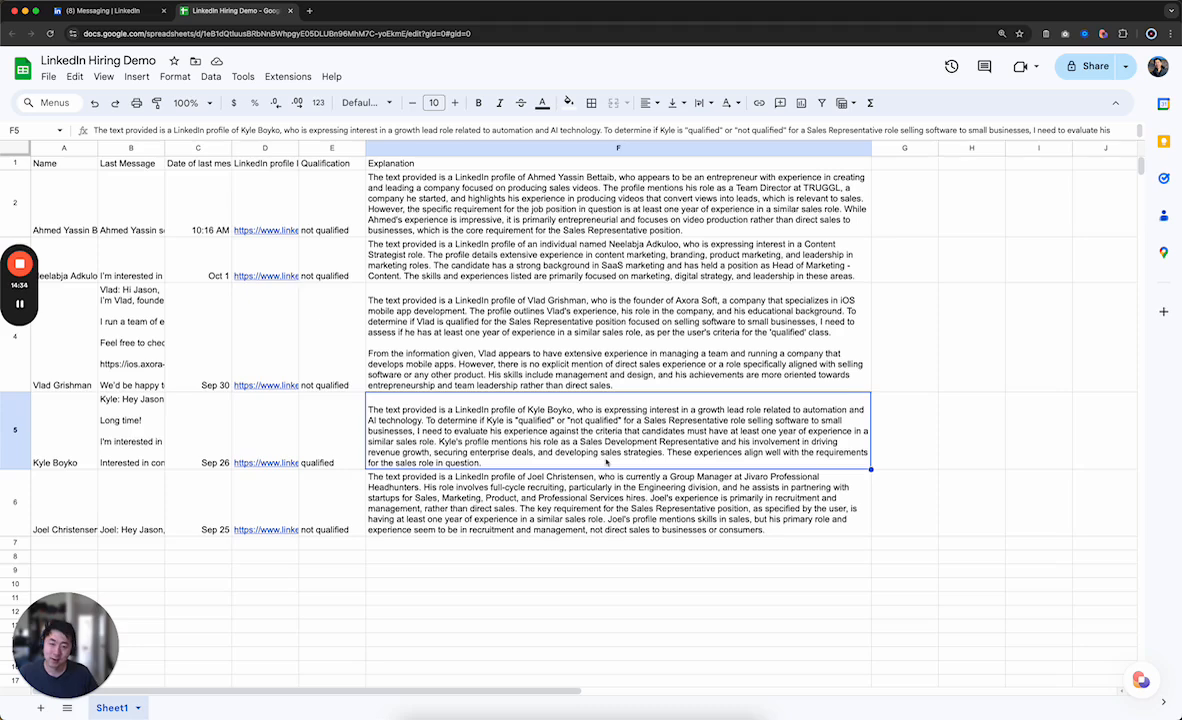
left_click_drag(657, 502, 40, 164)
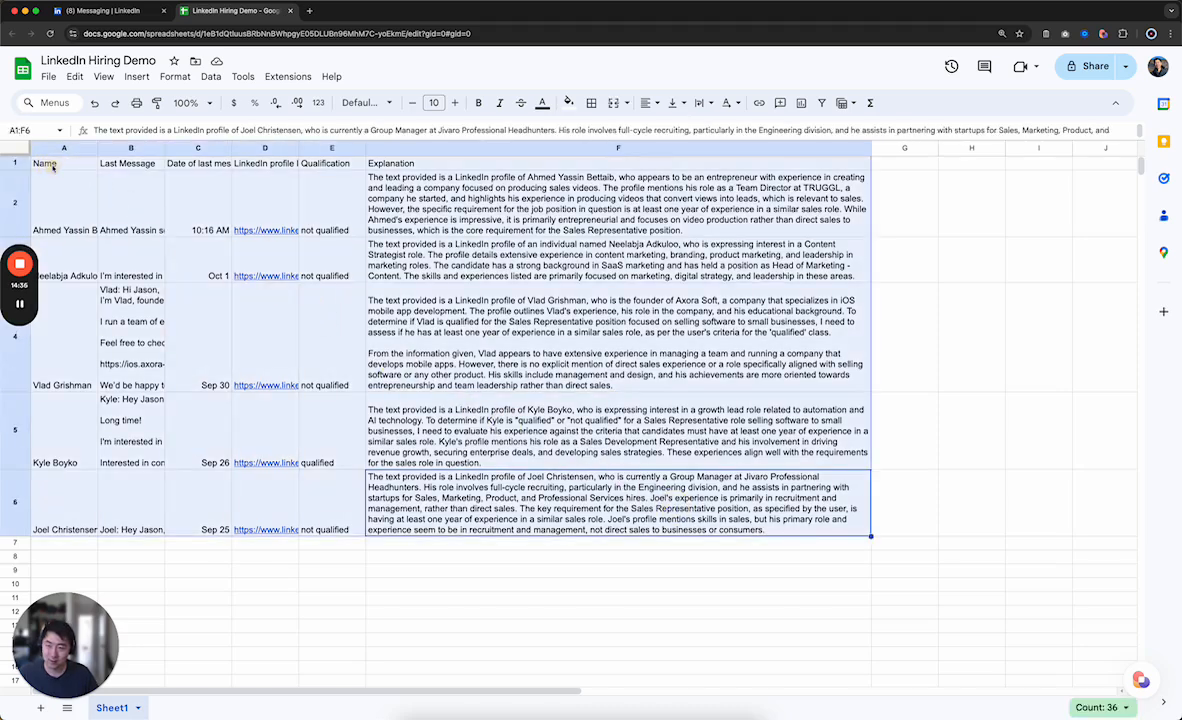
left_click(47, 166)
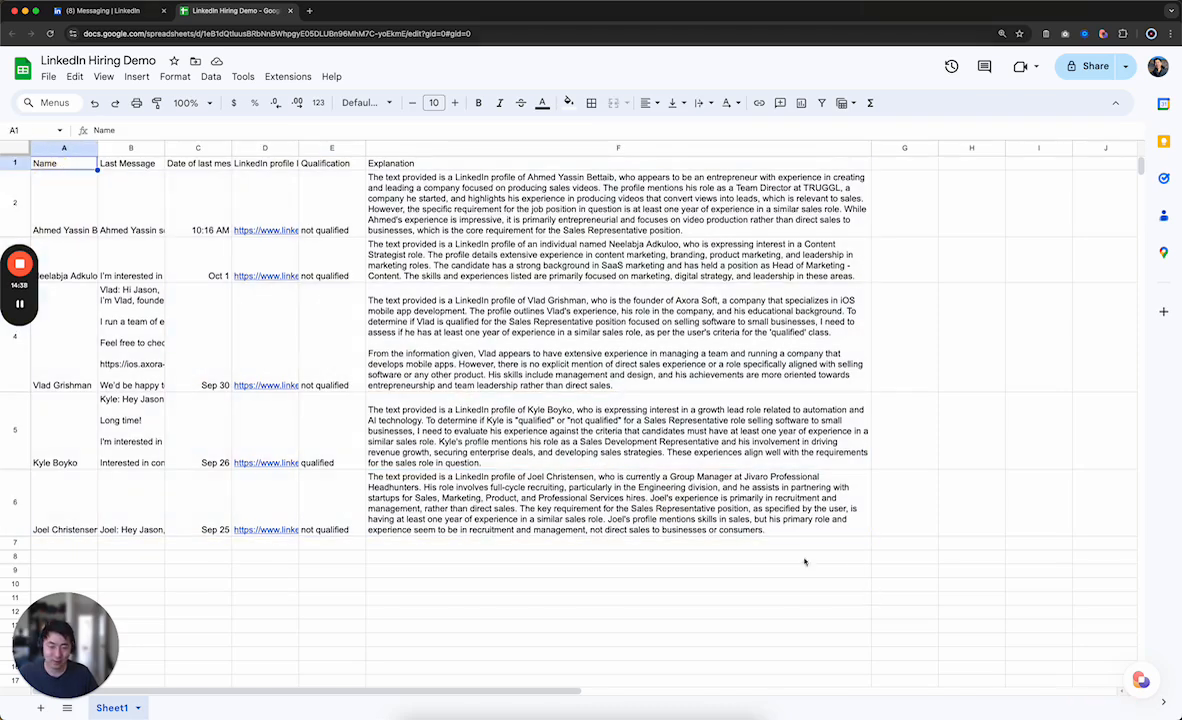